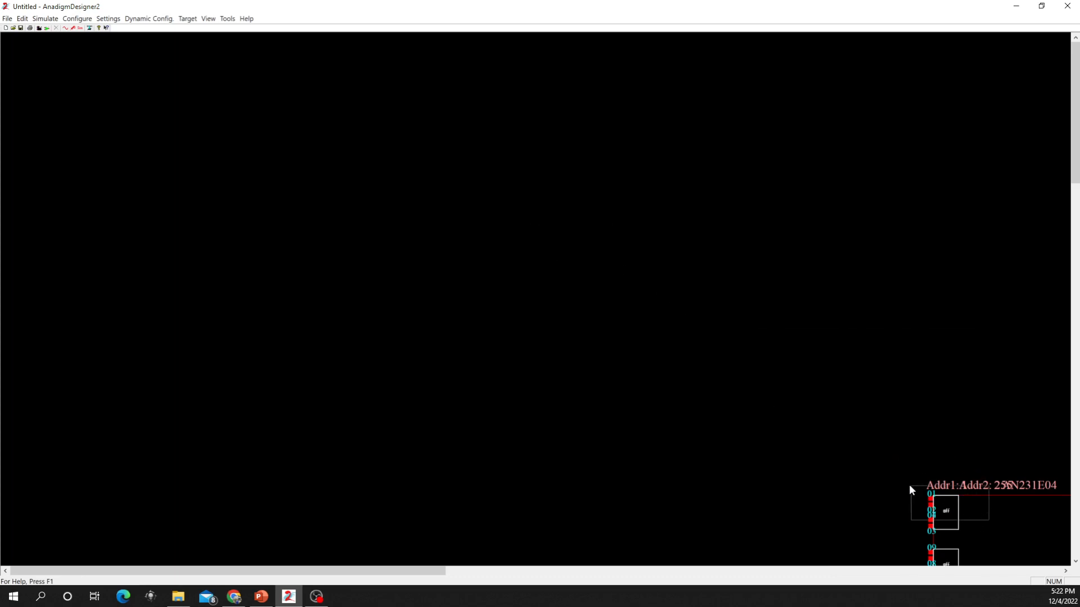
Move the FPAA1 chip away from the workspace corner so that its whole outline is in view.
{"action": "left_click_drag", "start_coordinate": [945, 516], "coordinate": [458, 239]}
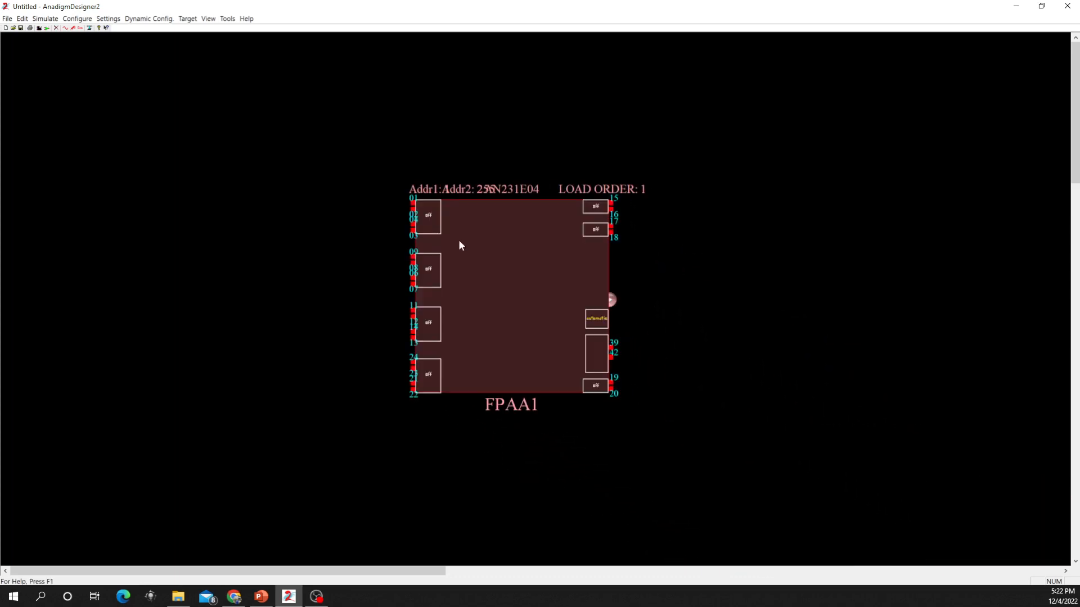
{"action": "left_click", "coordinate": [690, 272]}
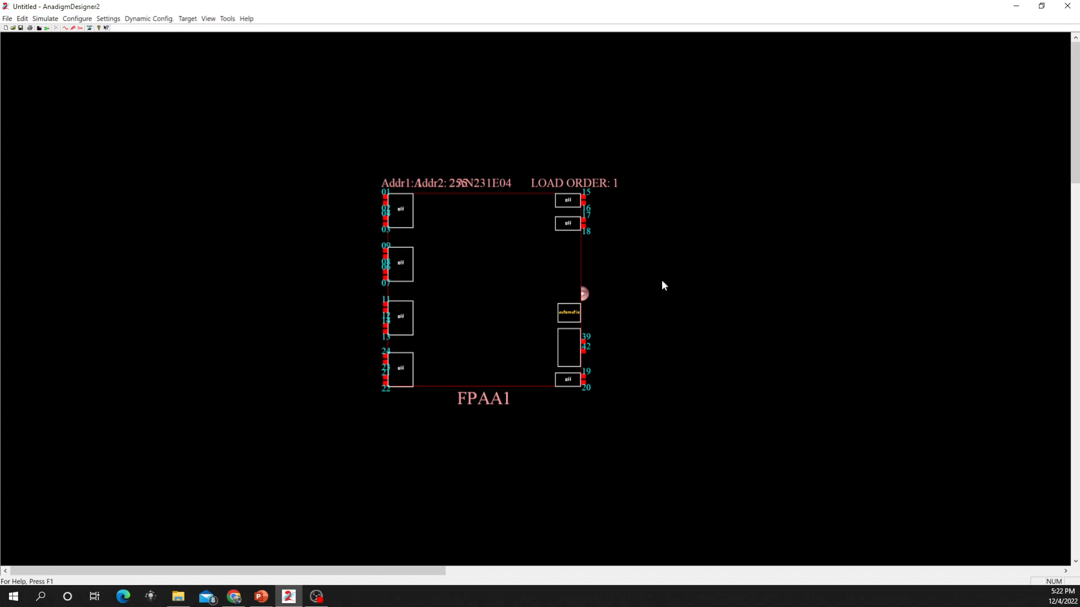
Insert a Half Cycle Sum/Difference Stage CAM in the middle of the chip and accept its default parameters.
{"action": "right_click", "coordinate": [488, 243]}
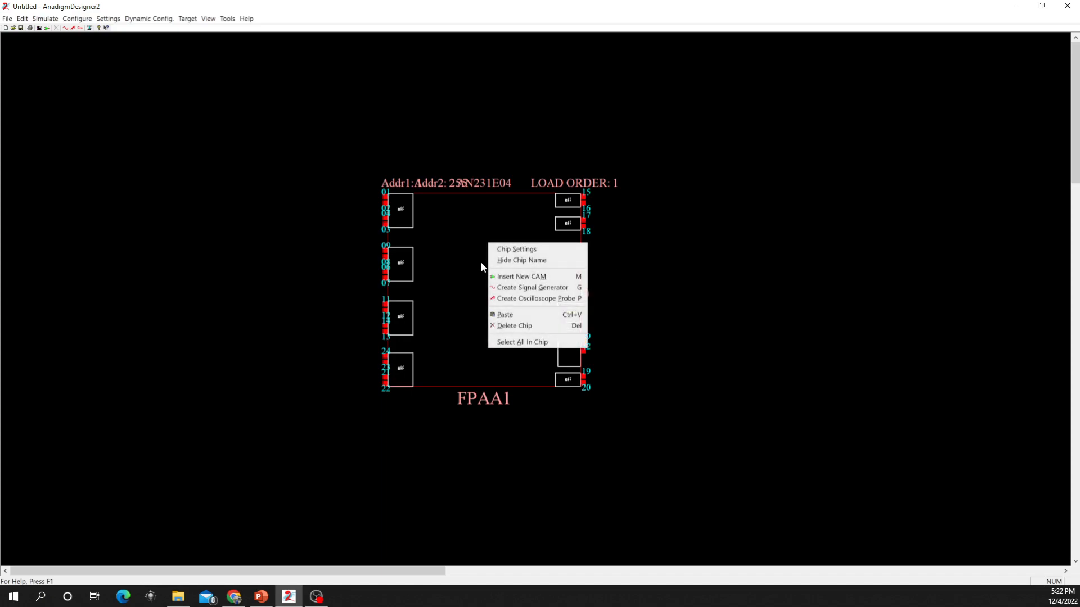
{"action": "left_click", "coordinate": [515, 277]}
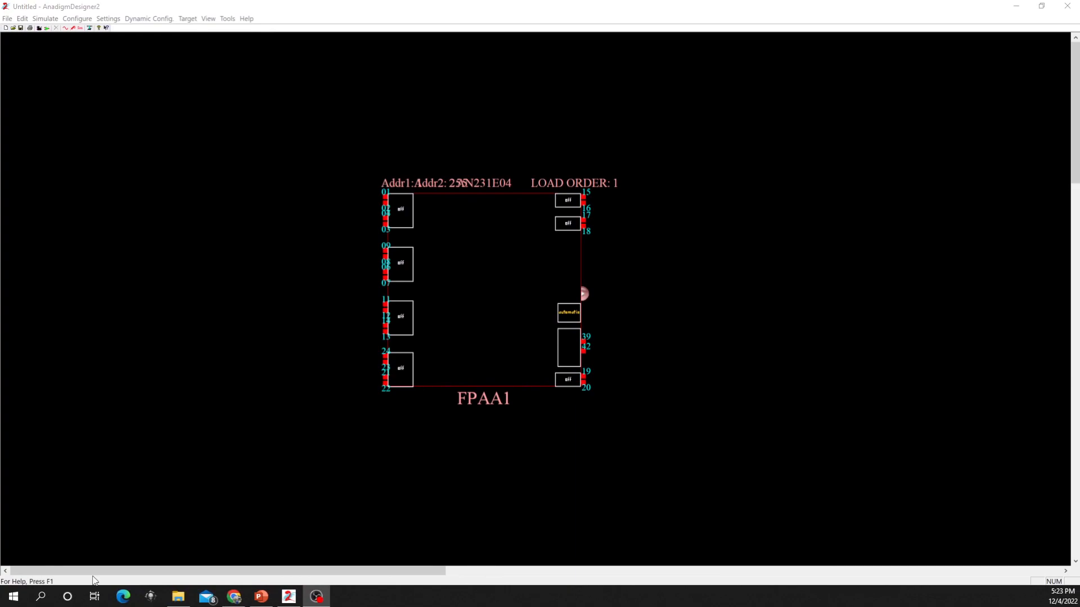
{"action": "left_click", "coordinate": [677, 335]}
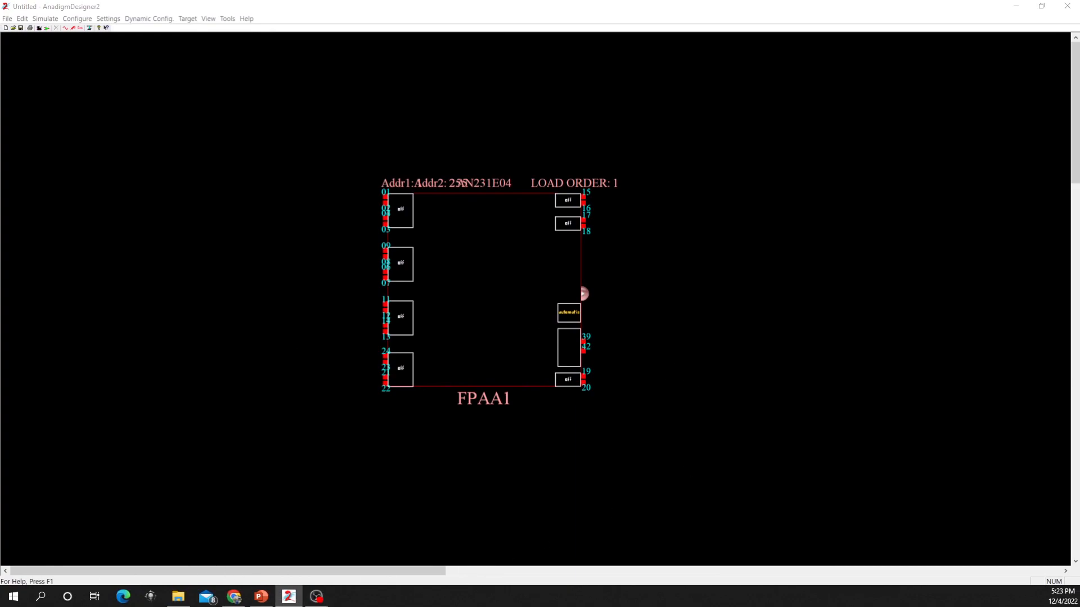
{"action": "left_click_drag", "start_coordinate": [256, 243], "coordinate": [689, 221]}
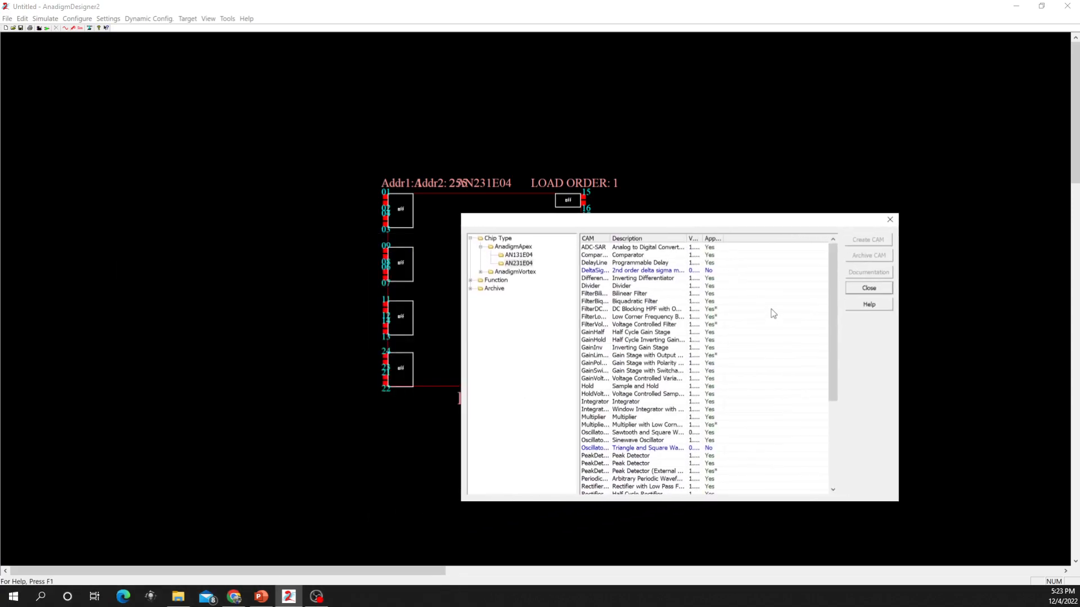
{"action": "scroll", "coordinate": [773, 317], "scroll_direction": "down", "scroll_amount": 1}
{"action": "scroll", "coordinate": [759, 345], "scroll_direction": "down", "scroll_amount": 2}
{"action": "scroll", "coordinate": [752, 347], "scroll_direction": "down", "scroll_amount": 2}
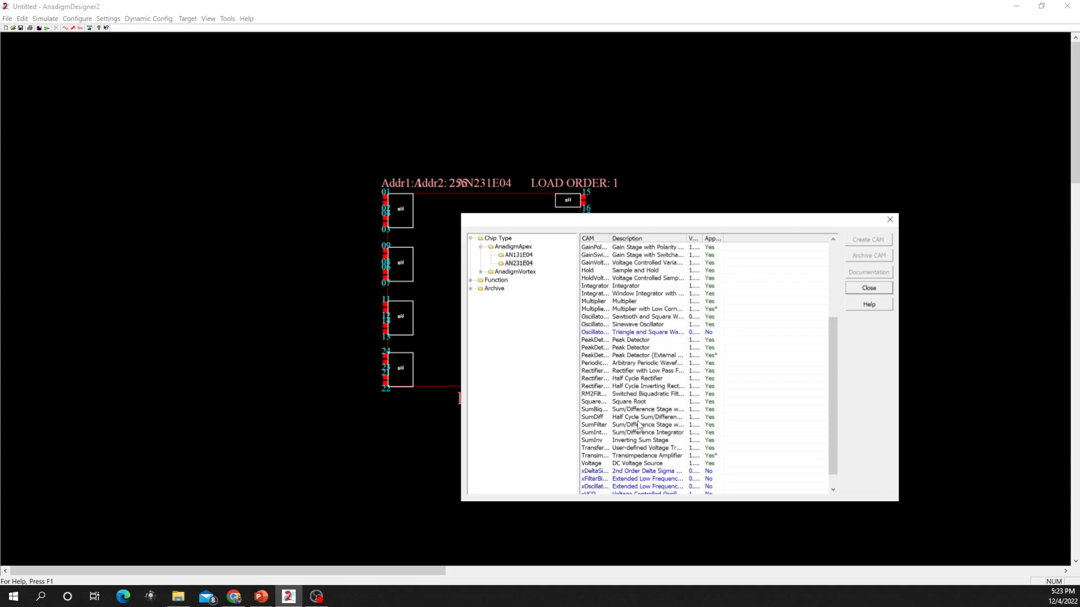
{"action": "double_click", "coordinate": [656, 419]}
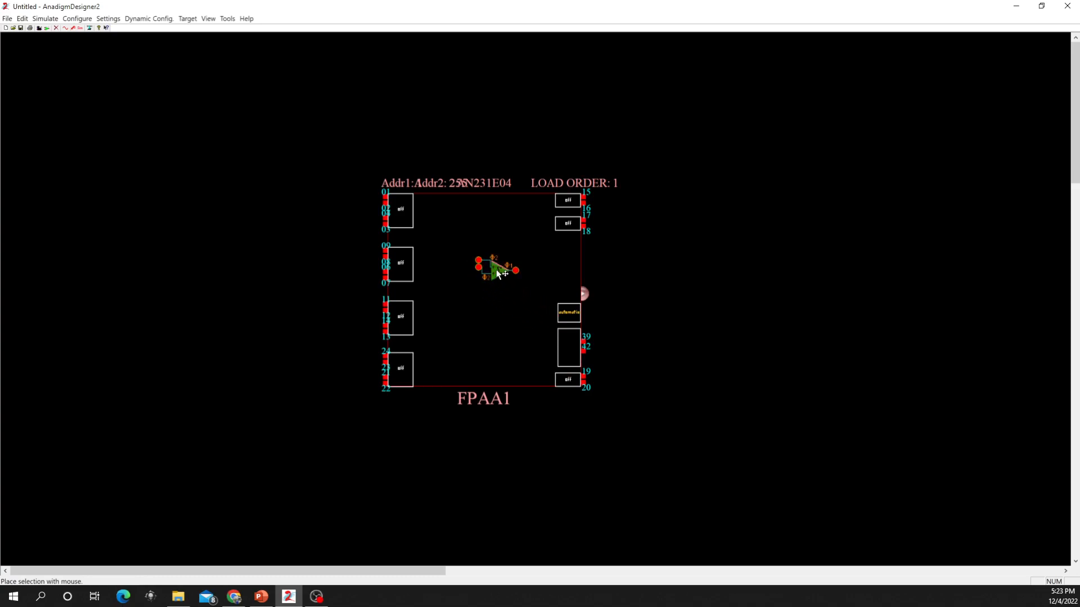
{"action": "left_click", "coordinate": [496, 269]}
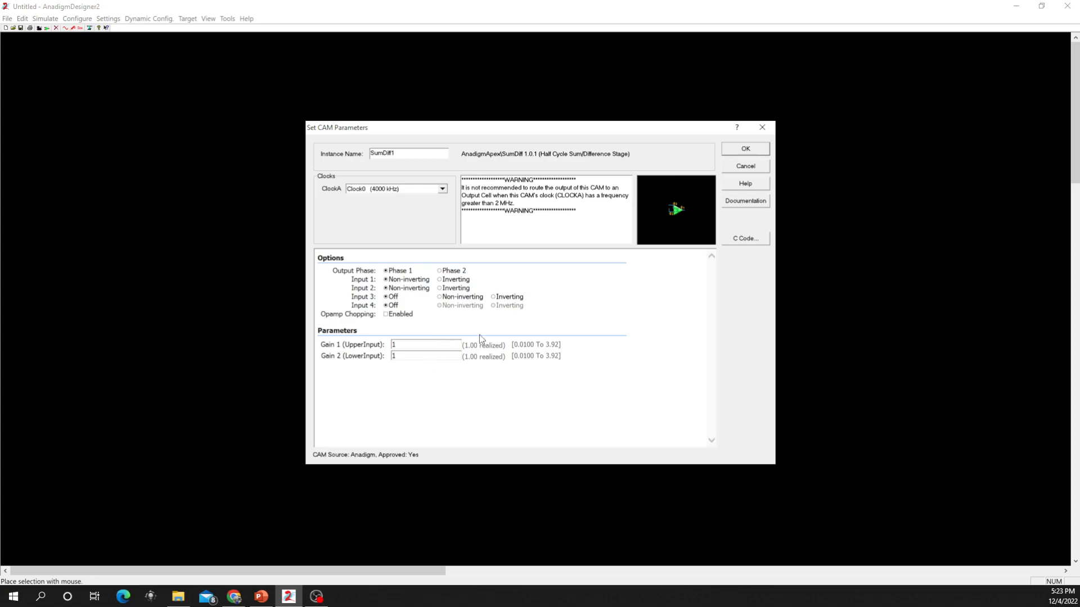
{"action": "left_click", "coordinate": [748, 150]}
Insert a Sinewave Oscillator CAM on the chip, above and to the left of the sum/difference stage.
{"action": "right_click", "coordinate": [488, 309]}
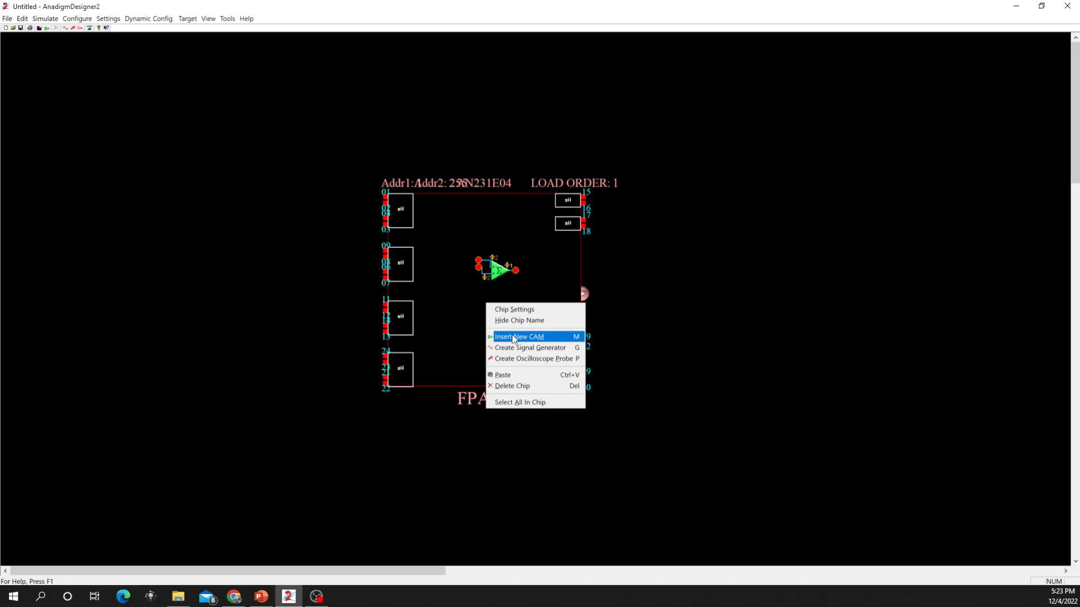
{"action": "left_click", "coordinate": [511, 336]}
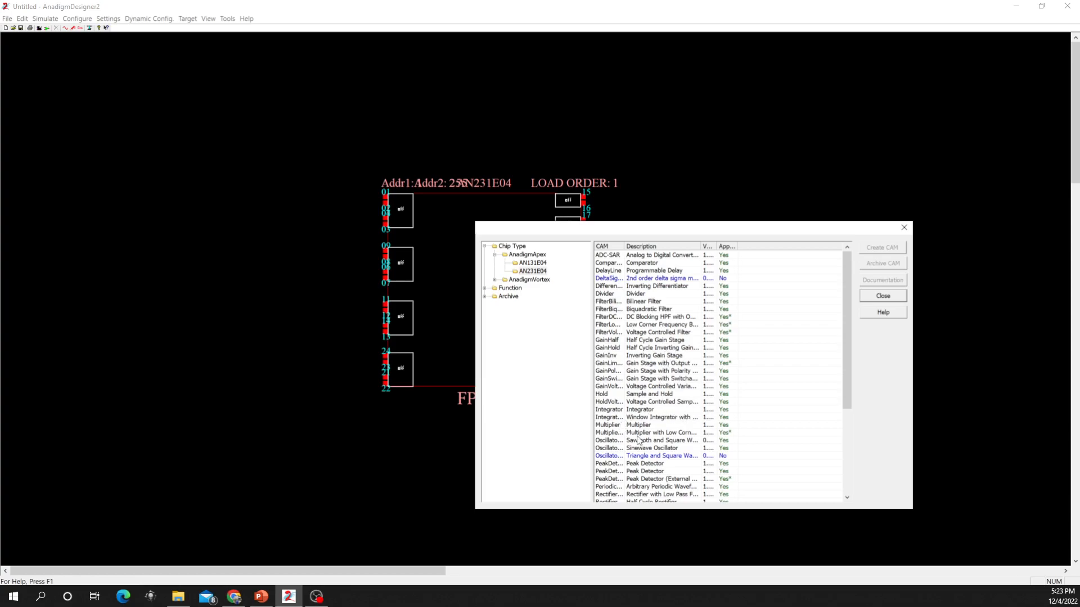
{"action": "scroll", "coordinate": [648, 431], "scroll_direction": "down", "scroll_amount": 1}
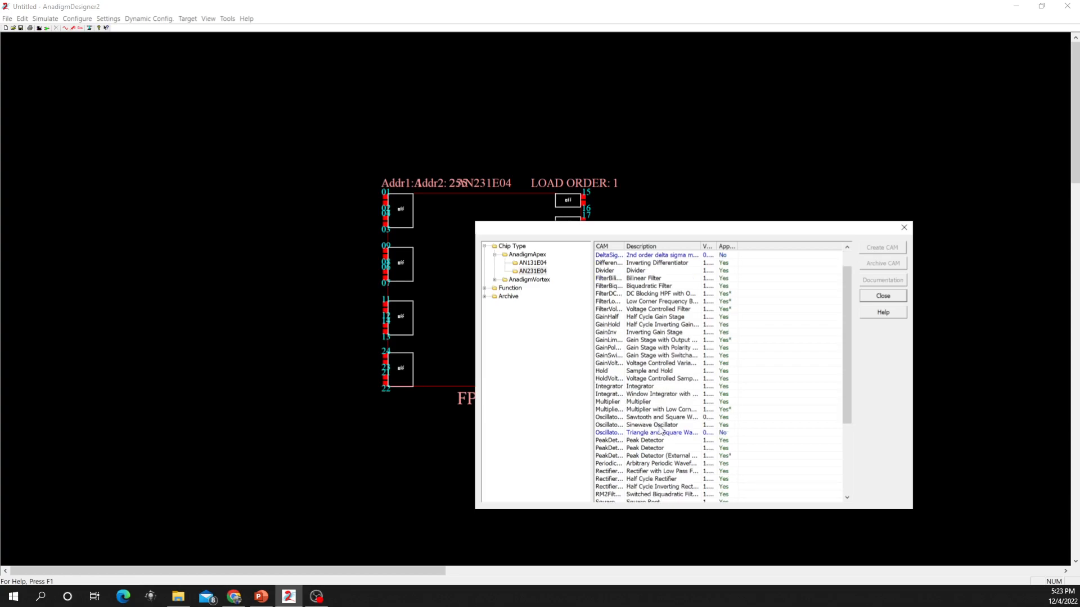
{"action": "left_click", "coordinate": [652, 426]}
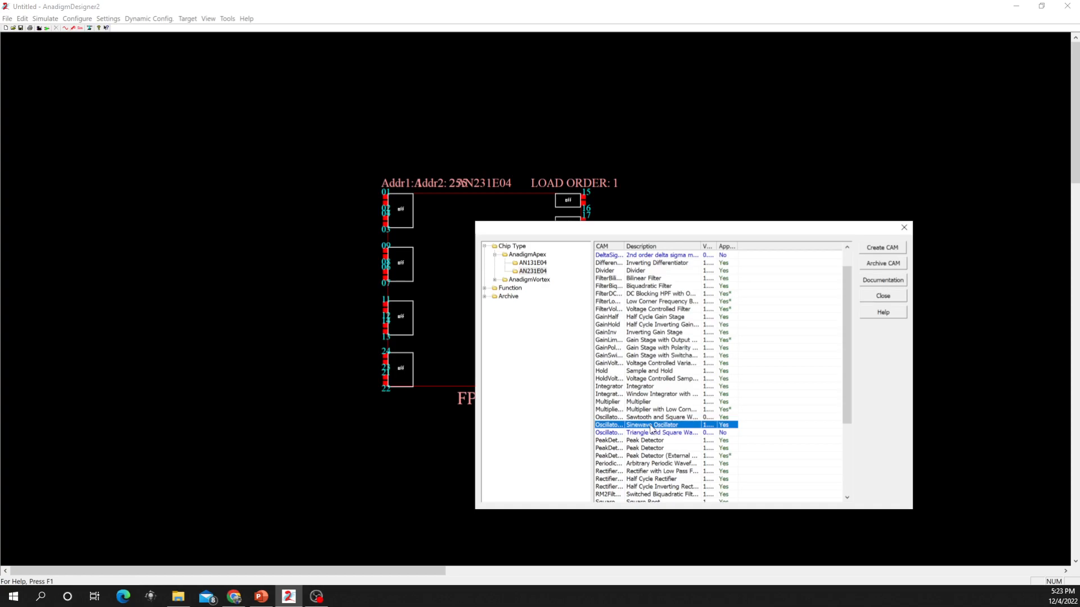
{"action": "double_click", "coordinate": [650, 425]}
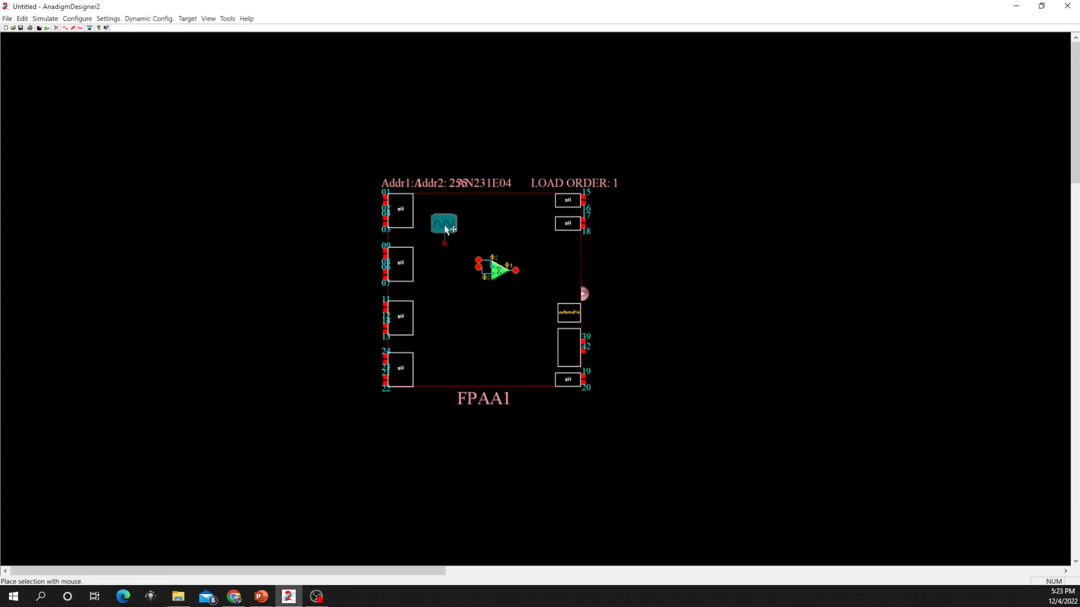
{"action": "left_click", "coordinate": [445, 227]}
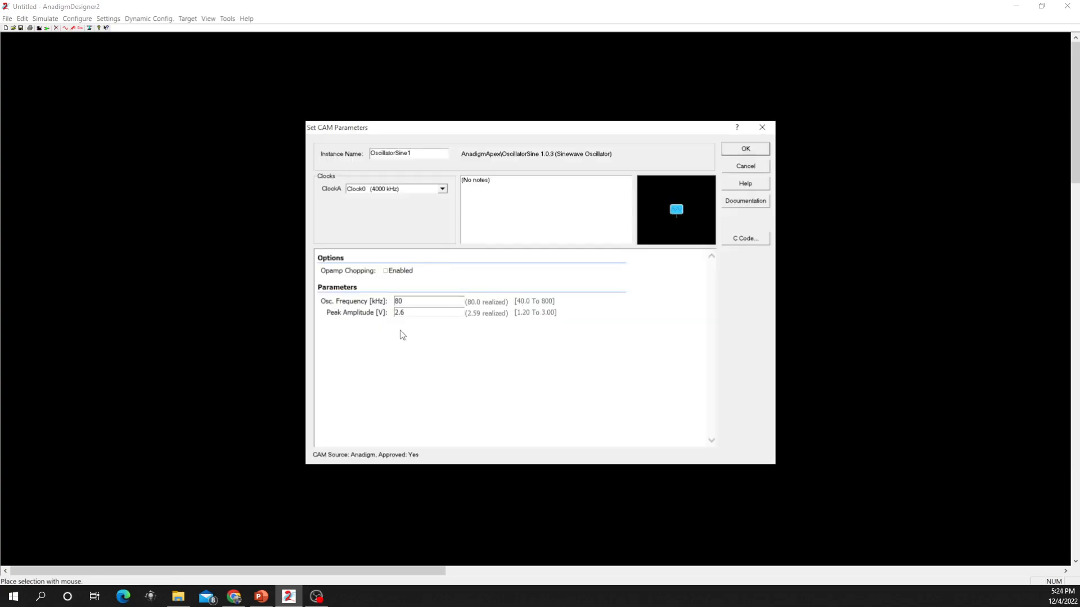
Try an oscillator frequency of 50 kHz for the sinewave oscillator.
{"action": "left_click", "coordinate": [419, 305]}
{"action": "type", "text": "50"}
{"action": "left_click", "coordinate": [527, 311]}
Set the sinewave oscillator's peak amplitude to 1 V and its frequency to 100 kHz, and accept the parameters.
{"action": "double_click", "coordinate": [448, 313]}
{"action": "key", "text": "BackSpace"}
{"action": "type", "text": "1"}
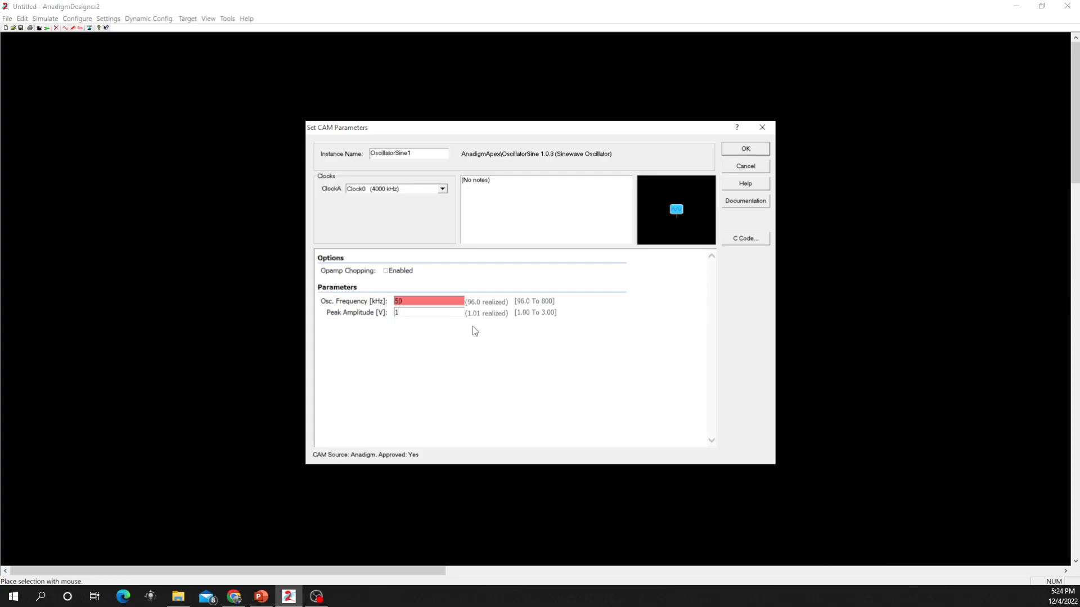
{"action": "left_click_drag", "start_coordinate": [433, 303], "coordinate": [355, 306]}
{"action": "type", "text": "100"}
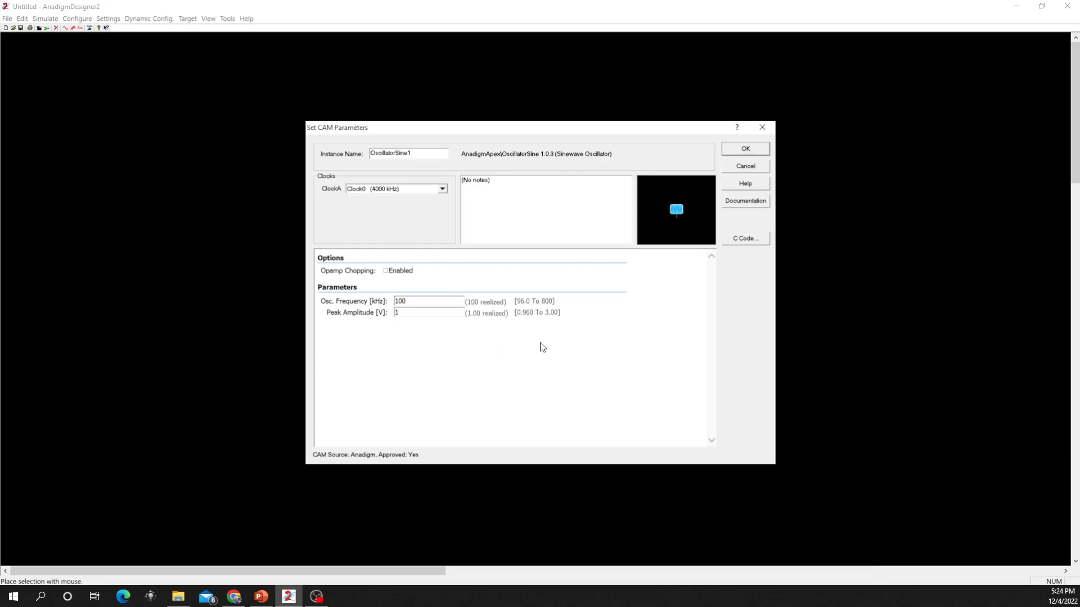
{"action": "left_click", "coordinate": [745, 149]}
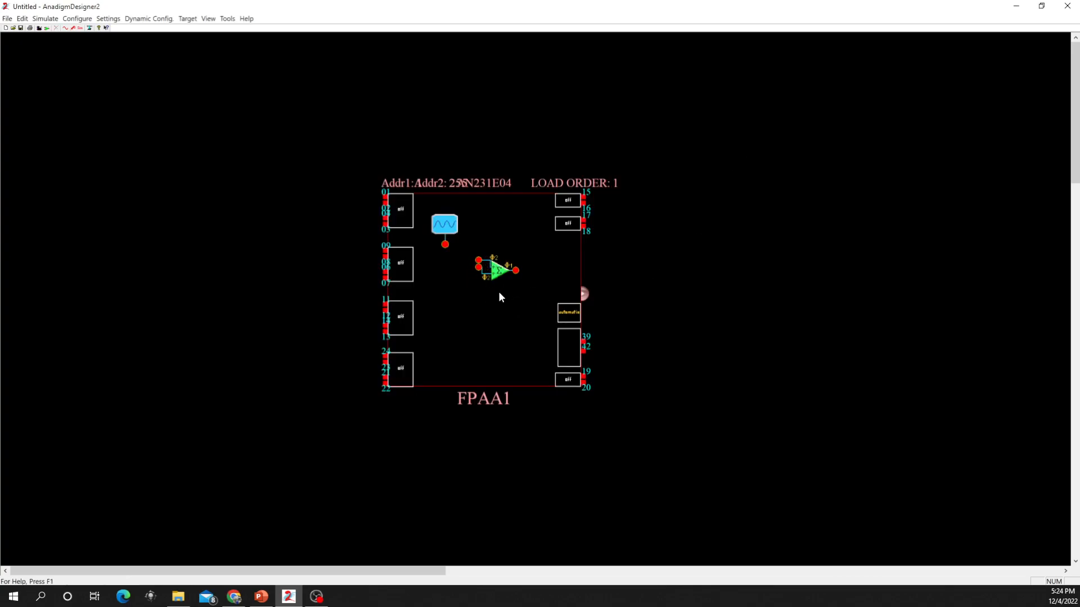
Copy the sinewave oscillator and paste the duplicate below the original inside the chip.
{"action": "right_click", "coordinate": [448, 285]}
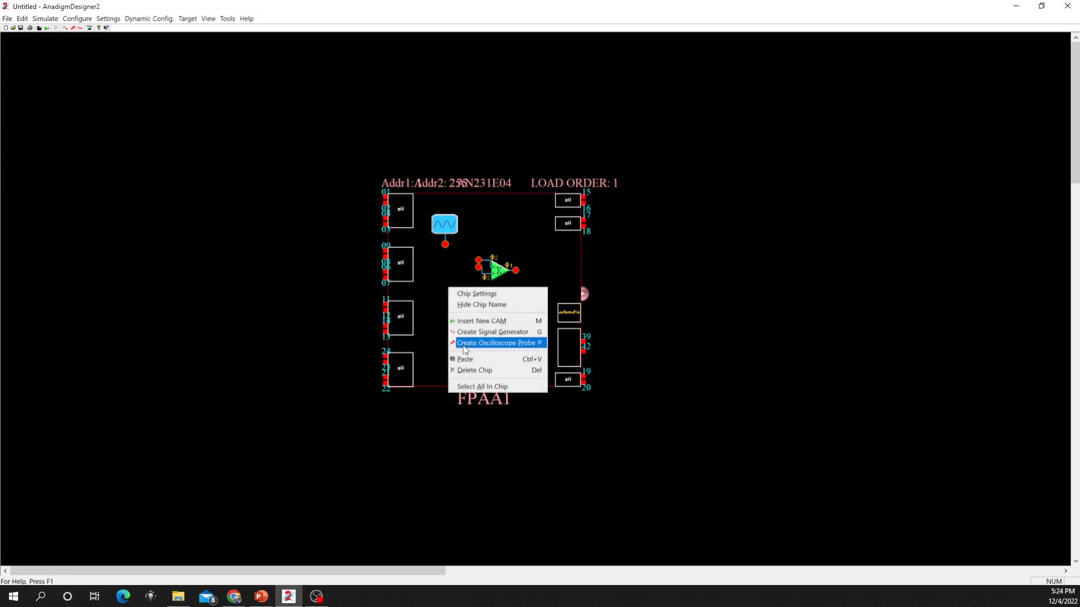
{"action": "left_click", "coordinate": [430, 322]}
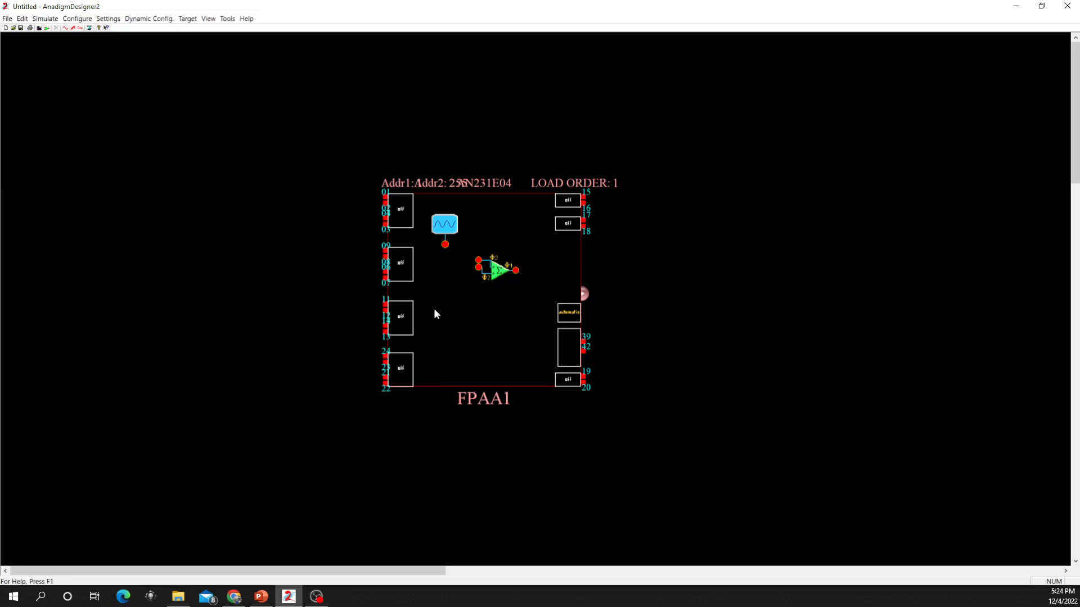
{"action": "right_click", "coordinate": [448, 225]}
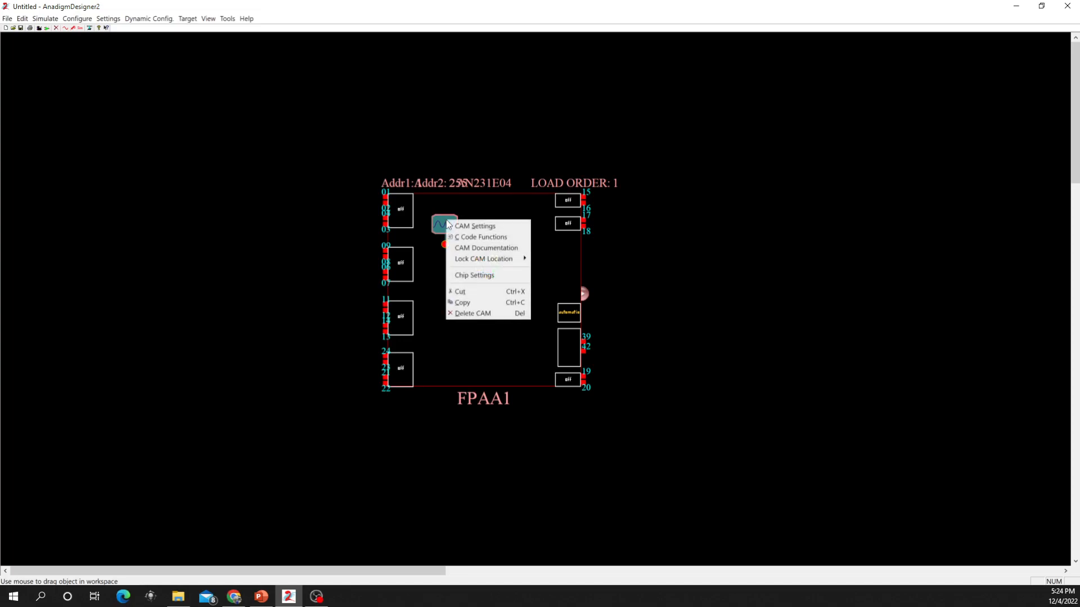
{"action": "left_click", "coordinate": [462, 301]}
{"action": "right_click", "coordinate": [451, 281]}
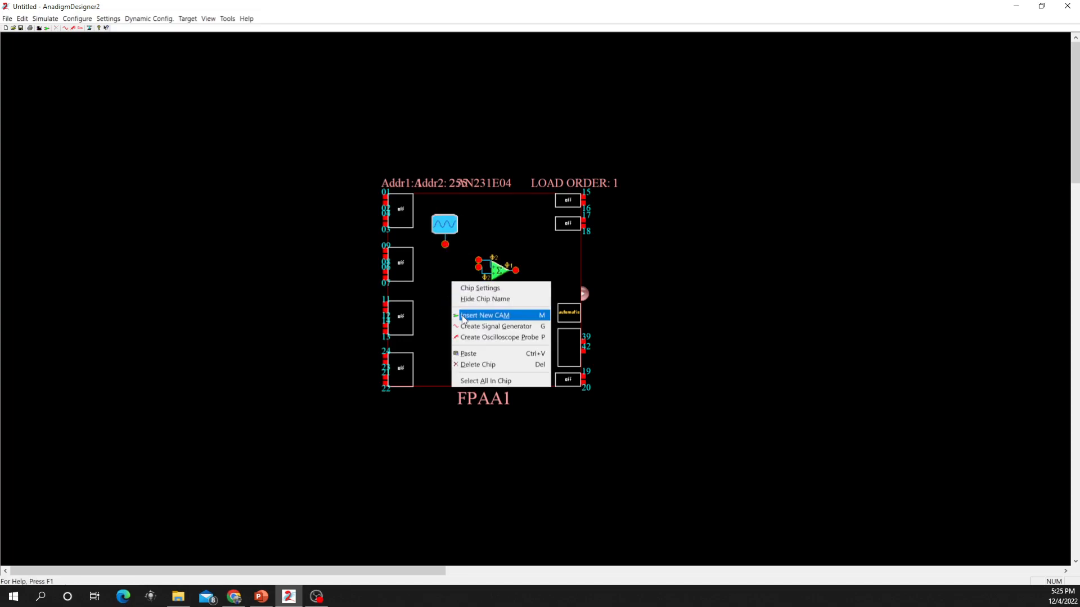
{"action": "left_click", "coordinate": [477, 353]}
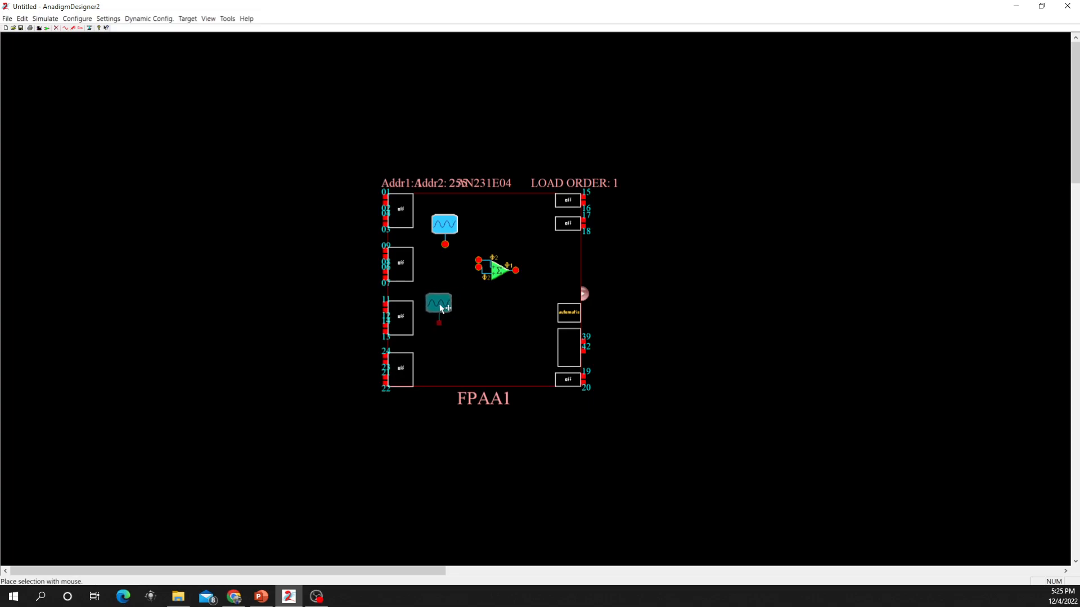
Wire the lower oscillator to the sum/difference stage's lower input and the upper oscillator to its upper input.
{"action": "left_click", "coordinate": [440, 324]}
{"action": "left_click", "coordinate": [478, 268]}
{"action": "left_click", "coordinate": [445, 244]}
{"action": "left_click", "coordinate": [479, 260]}
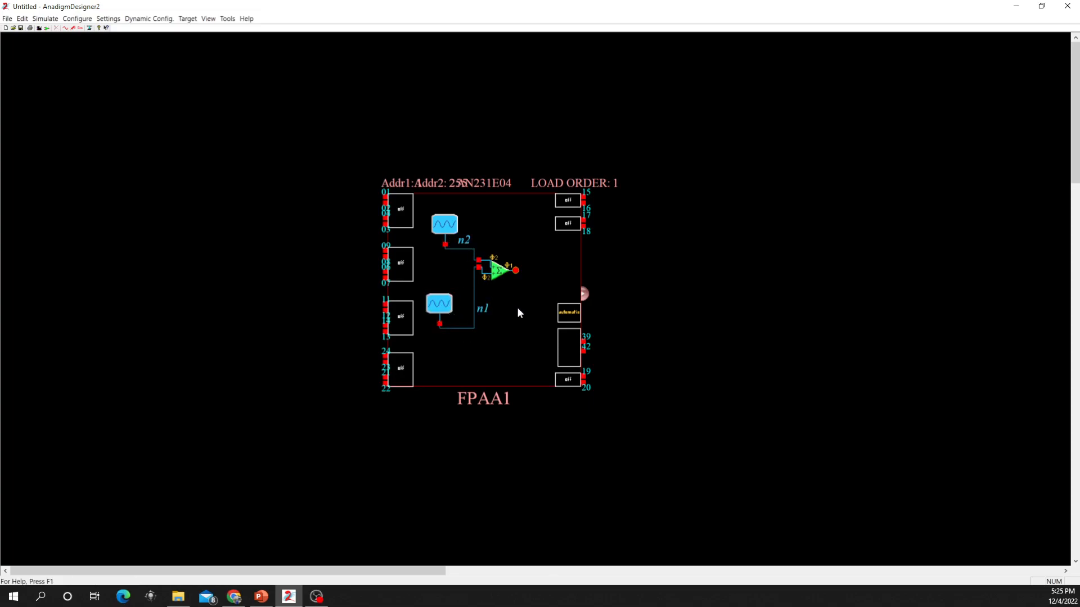
Set the lower sinewave oscillator's frequency to 150 kHz and accept the parameters.
{"action": "double_click", "coordinate": [449, 308]}
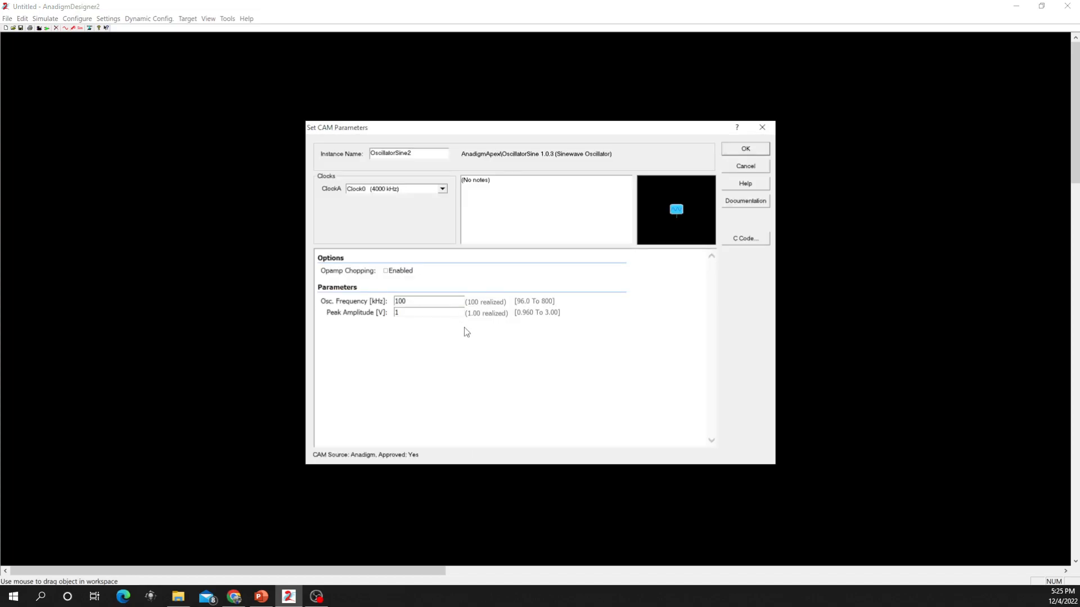
{"action": "left_click_drag", "start_coordinate": [423, 301], "coordinate": [381, 302]}
{"action": "type", "text": "150"}
{"action": "left_click", "coordinate": [731, 149]}
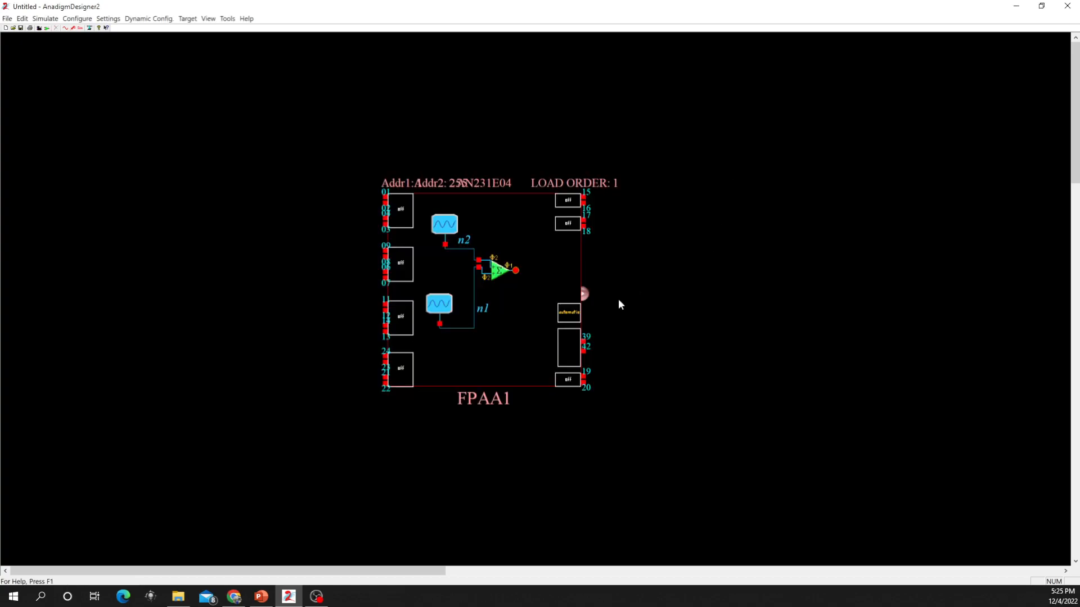
Move the lower wire's label below its oscillator, rename it Input2, and rename the upper wire's label Input1.
{"action": "left_click_drag", "start_coordinate": [483, 310], "coordinate": [456, 340]}
{"action": "left_click", "coordinate": [459, 340]}
{"action": "type", "text": "Input2"}
{"action": "left_click", "coordinate": [463, 240]}
{"action": "type", "text": "Input1"}
Insert a Sample and Hold CAM below and to the right of the sum/difference stage, keeping its default parameters.
{"action": "right_click", "coordinate": [512, 303]}
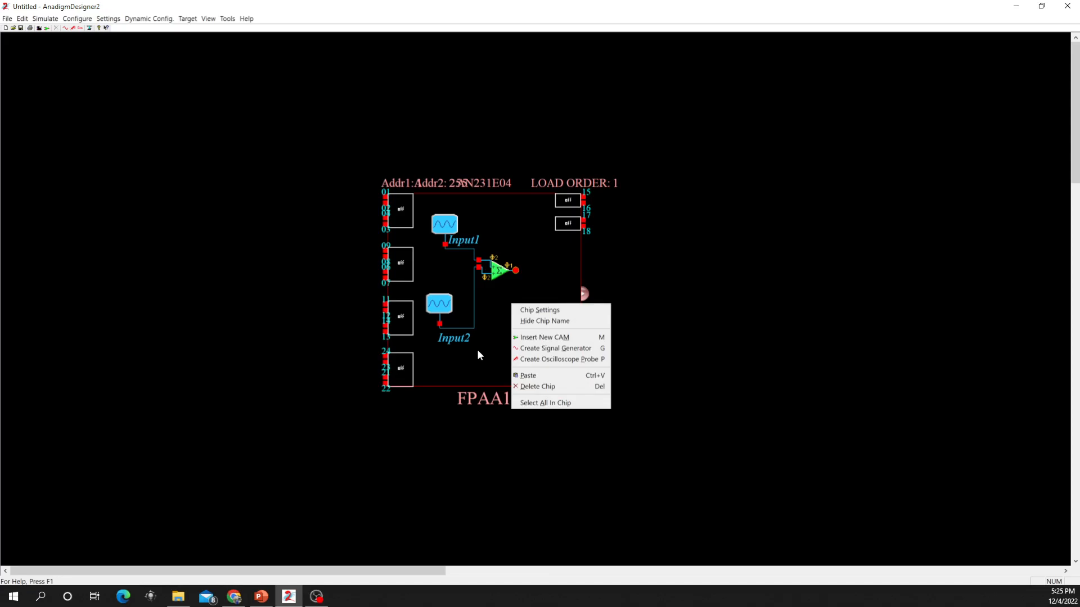
{"action": "left_click", "coordinate": [546, 340]}
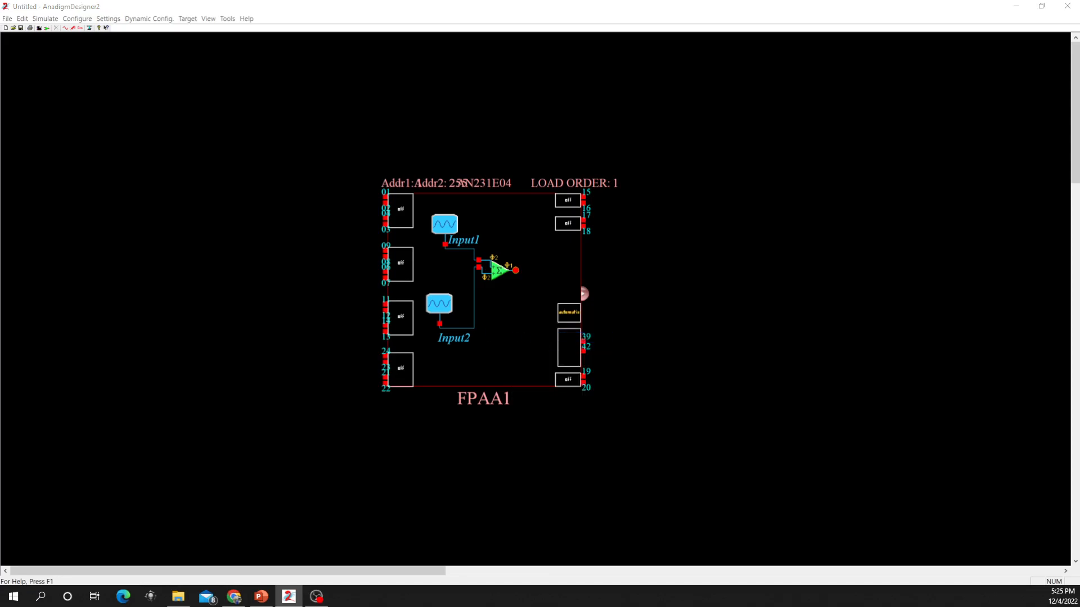
{"action": "left_click_drag", "start_coordinate": [610, 296], "coordinate": [824, 239]}
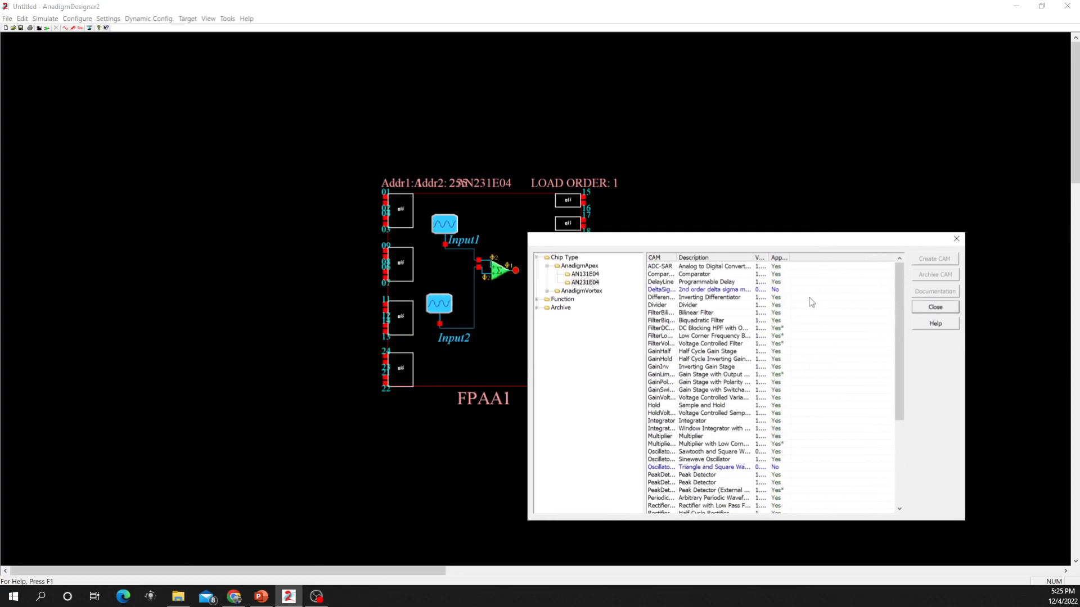
{"action": "double_click", "coordinate": [698, 405]}
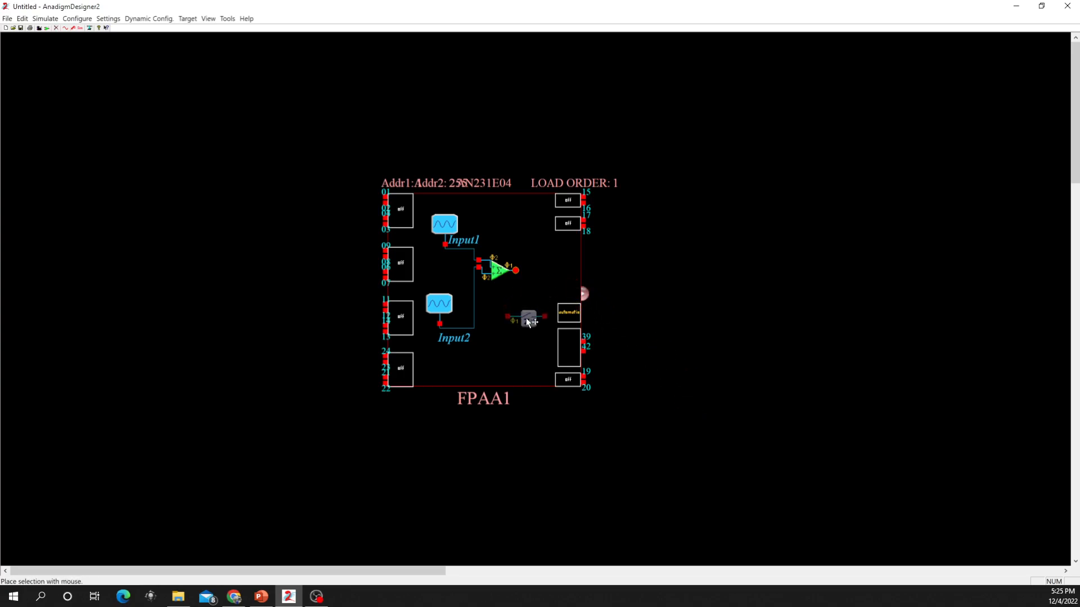
{"action": "left_click", "coordinate": [527, 320]}
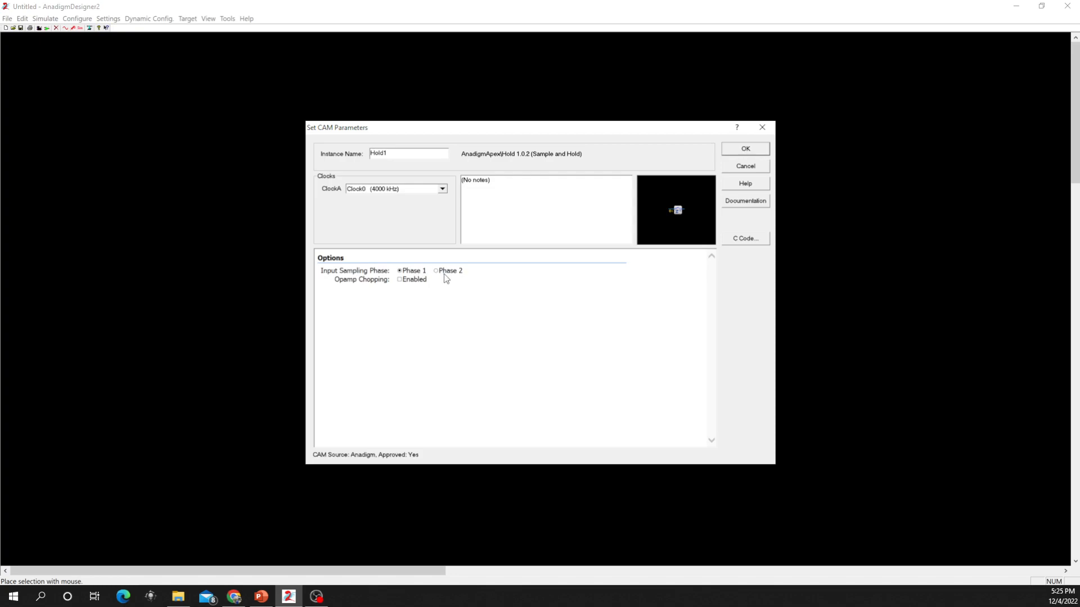
{"action": "left_click", "coordinate": [743, 149]}
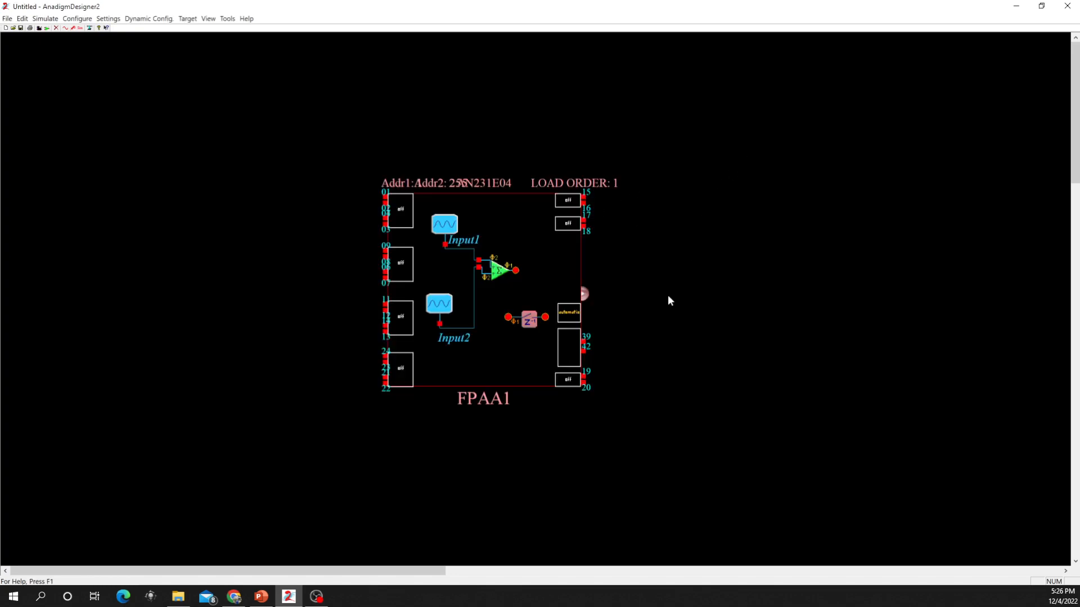
Wire the sum/difference stage's output to the input of the Sample and Hold module.
{"action": "left_click", "coordinate": [482, 363]}
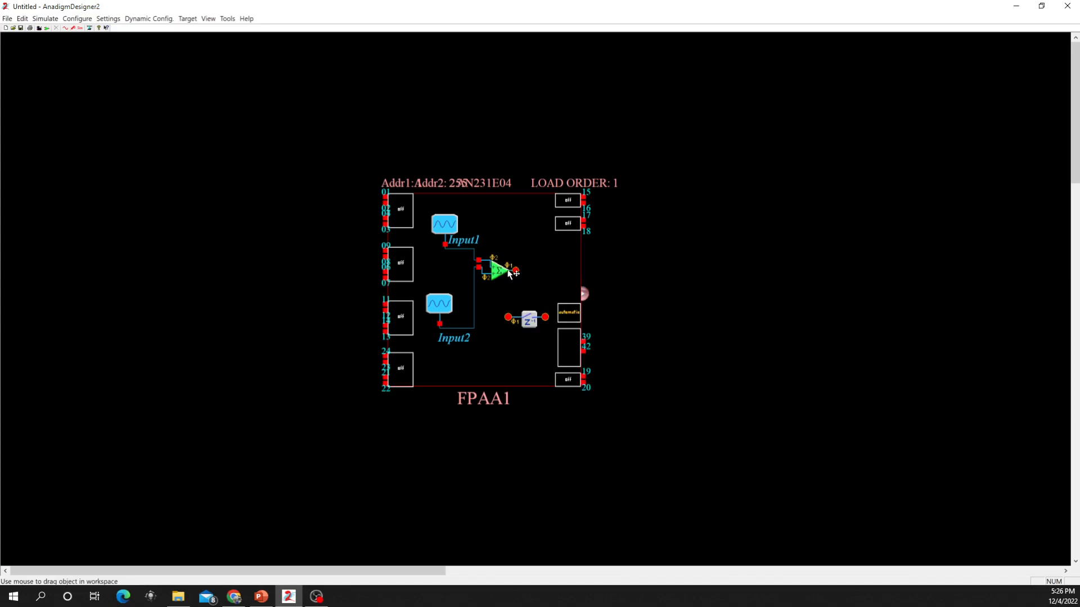
{"action": "mouse_move", "coordinate": [505, 265]}
{"action": "left_click_drag", "start_coordinate": [518, 275], "coordinate": [509, 295]}
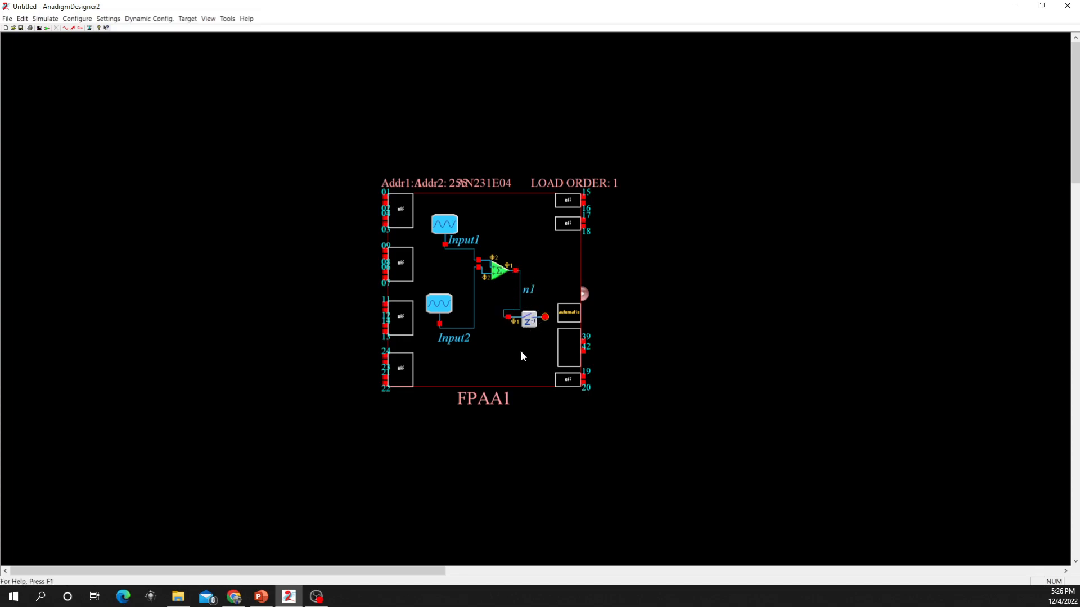
Try Phase 2 as the Sample and Hold's input sampling phase and restore Phase 1.
{"action": "double_click", "coordinate": [529, 319]}
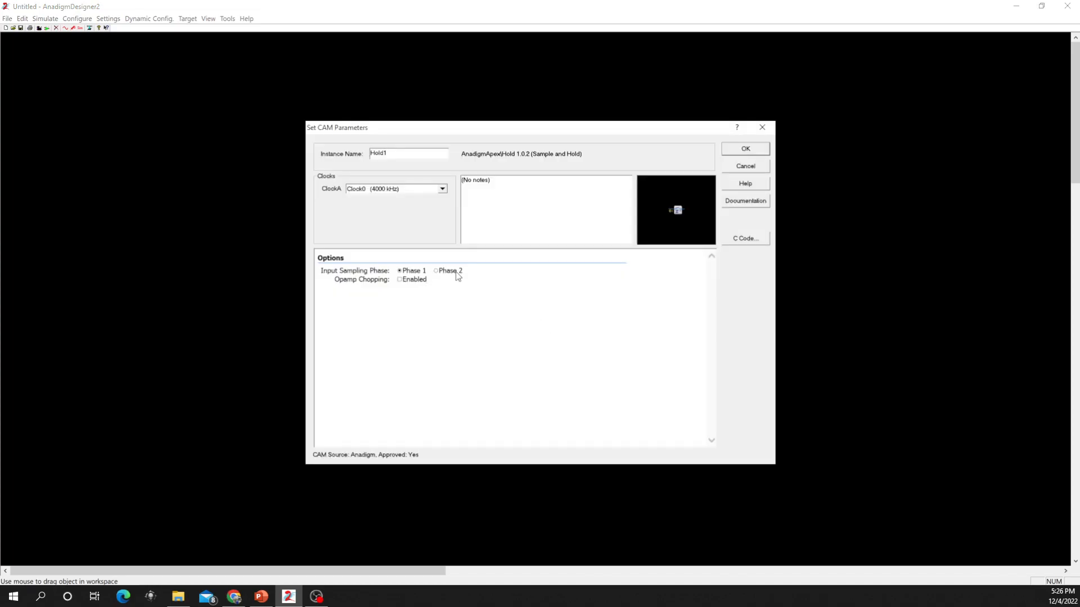
{"action": "left_click", "coordinate": [741, 149]}
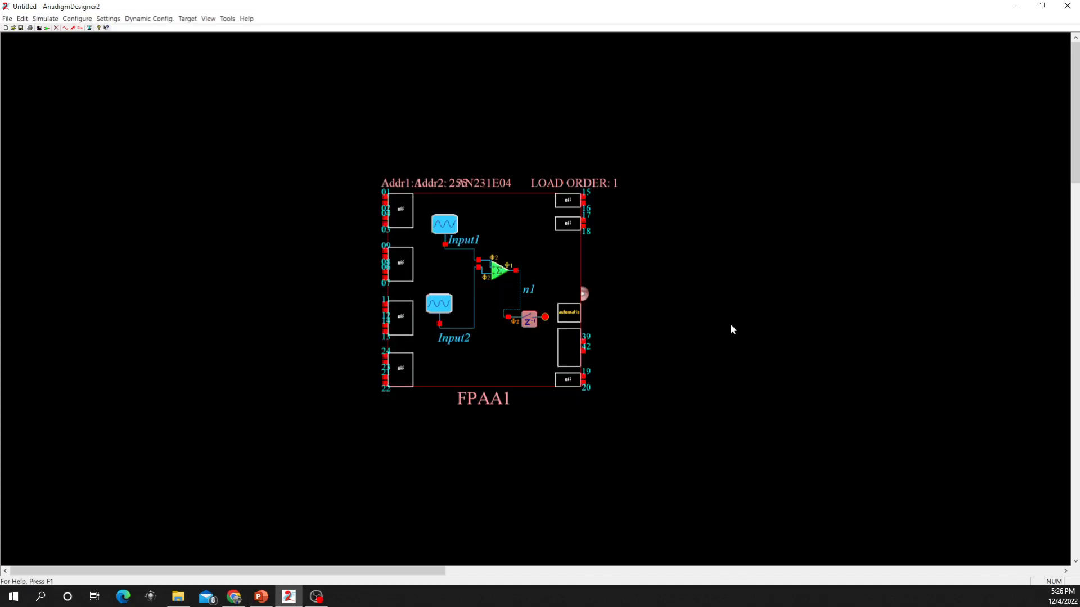
{"action": "left_click", "coordinate": [528, 379]}
{"action": "mouse_move", "coordinate": [525, 293]}
{"action": "double_click", "coordinate": [529, 316]}
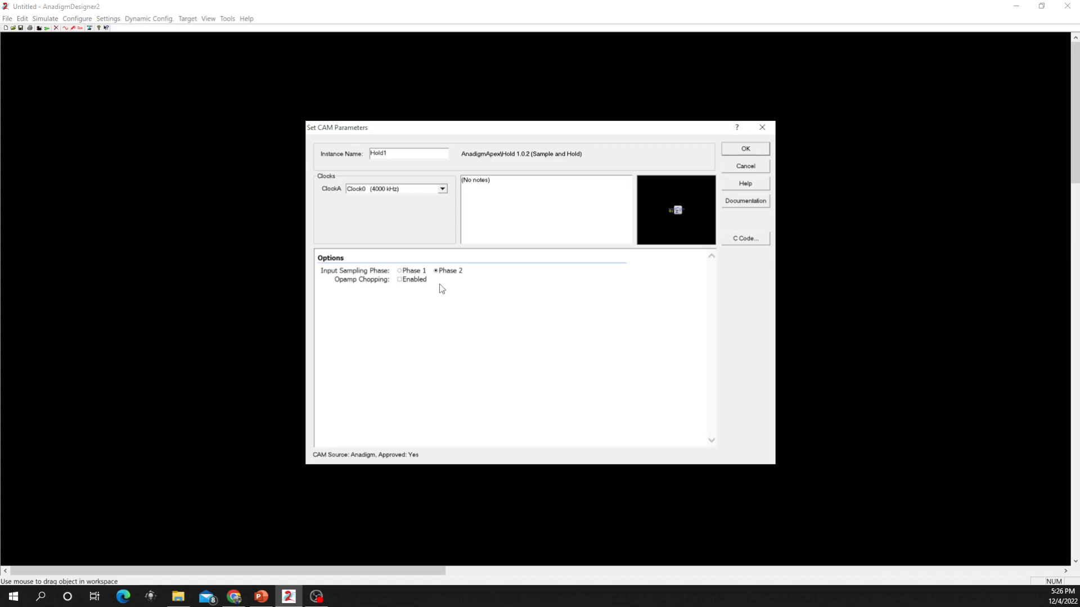
{"action": "left_click", "coordinate": [415, 271]}
{"action": "left_click", "coordinate": [745, 151]}
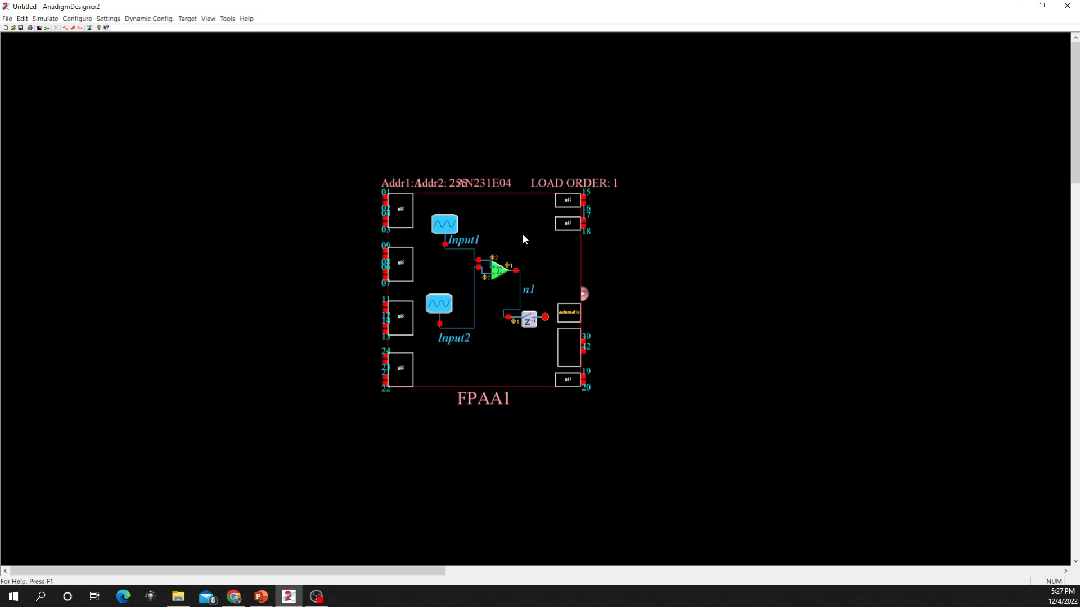
Attach one oscilloscope probe to the sum/difference stage's output and a second one to the Sample and Hold's output.
{"action": "right_click", "coordinate": [511, 205]}
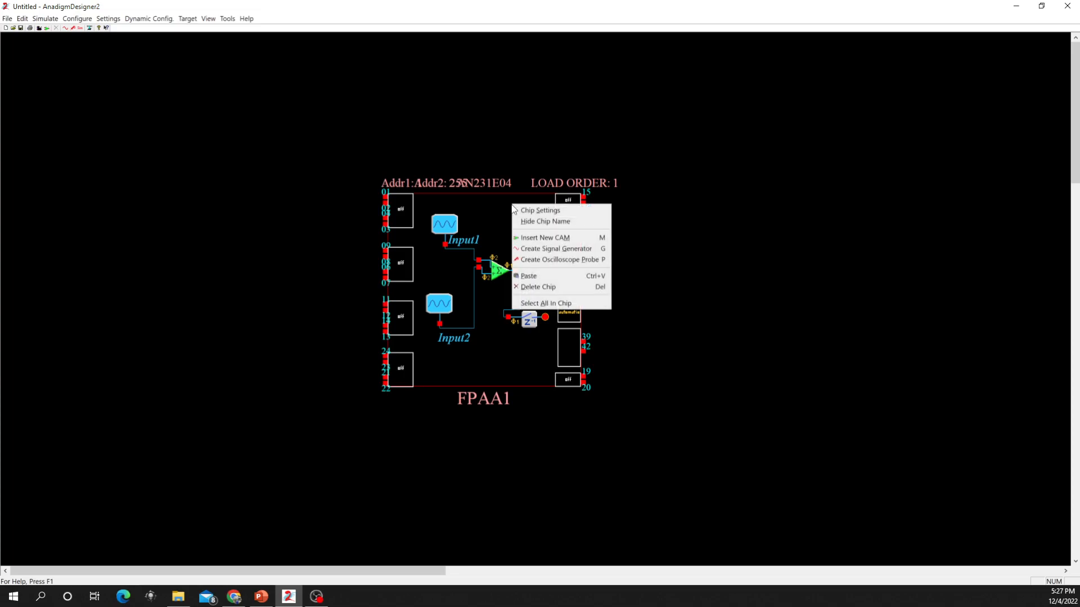
{"action": "left_click", "coordinate": [531, 259]}
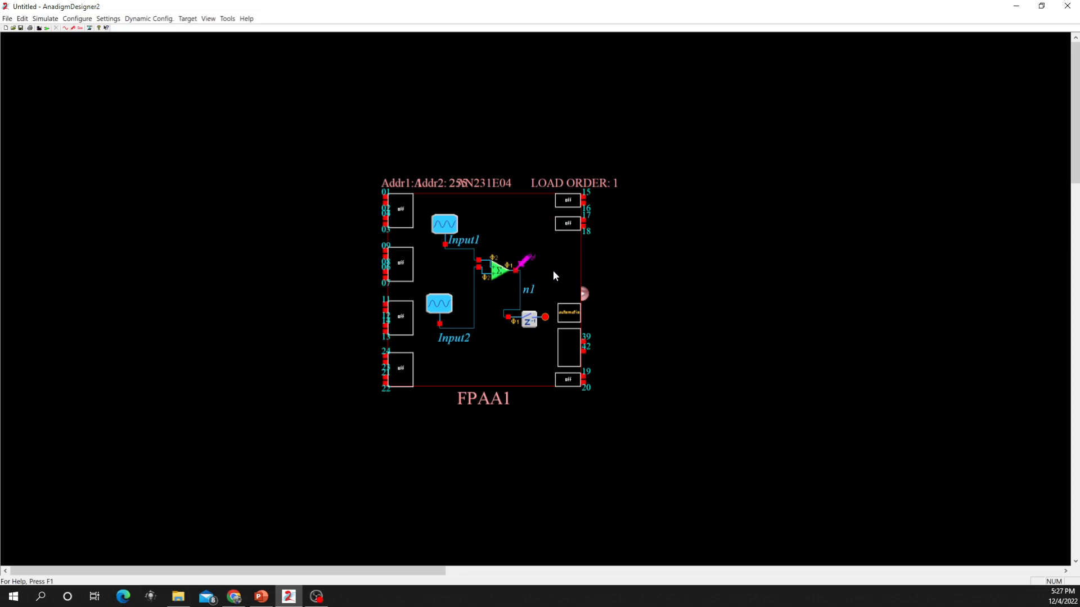
{"action": "left_click", "coordinate": [73, 28]}
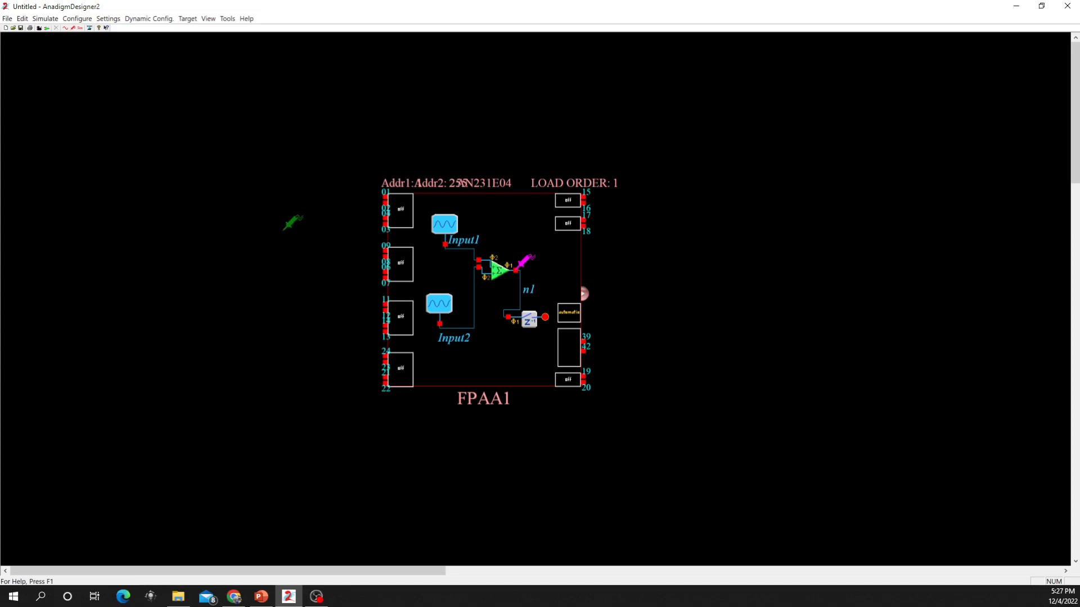
{"action": "left_click", "coordinate": [544, 316]}
Set the simulation end time to 10 ms and accept the simulation setup.
{"action": "left_click", "coordinate": [54, 20]}
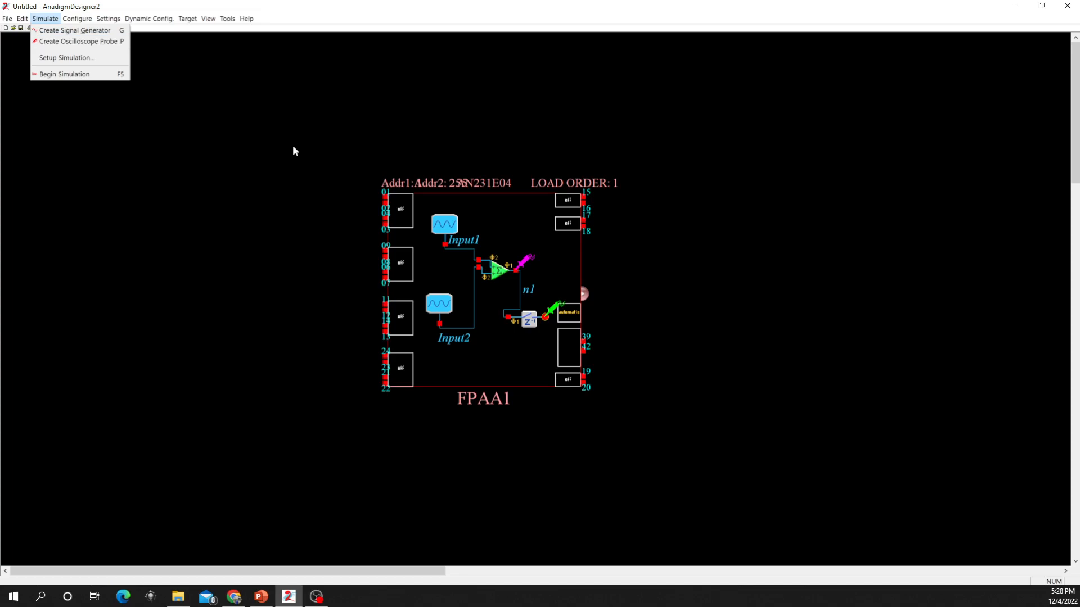
{"action": "left_click", "coordinate": [264, 148]}
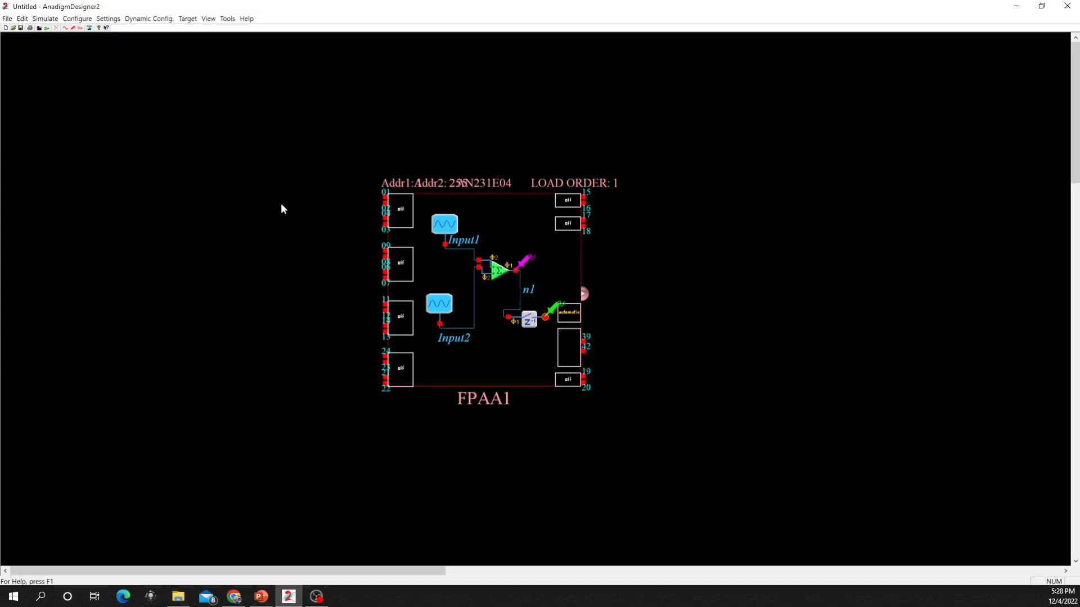
{"action": "left_click", "coordinate": [50, 19]}
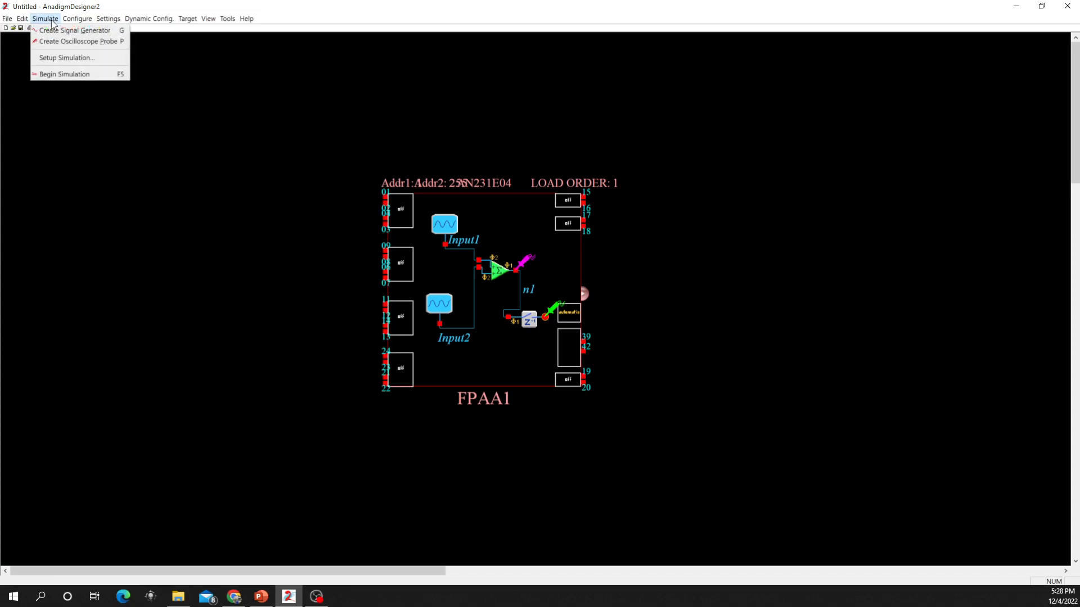
{"action": "left_click", "coordinate": [80, 58]}
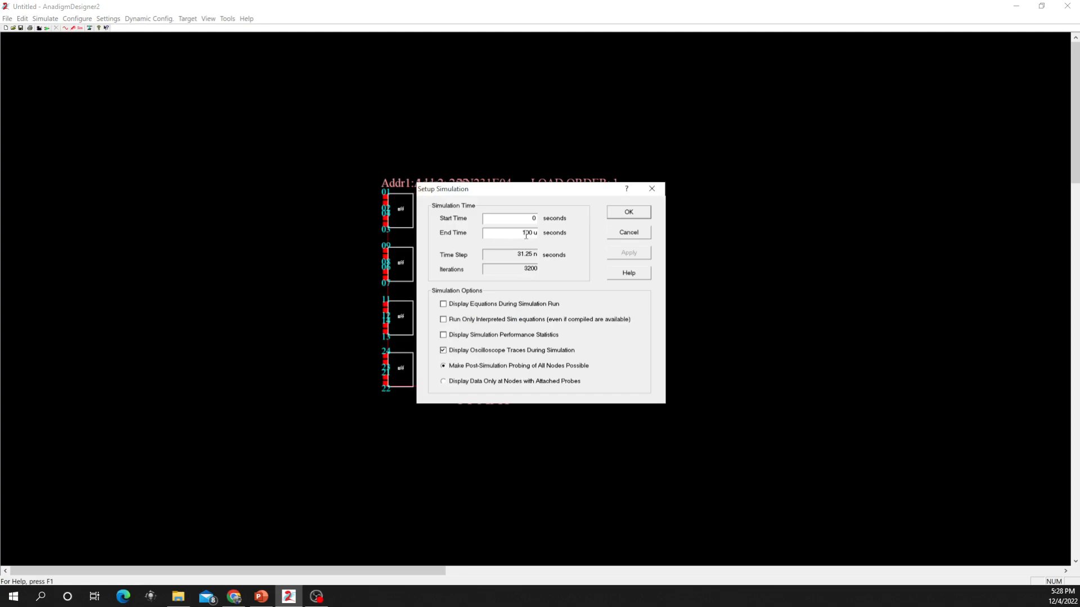
{"action": "left_click_drag", "start_coordinate": [521, 233], "coordinate": [538, 236]}
{"action": "type", "text": "10m"}
{"action": "left_click", "coordinate": [630, 213]}
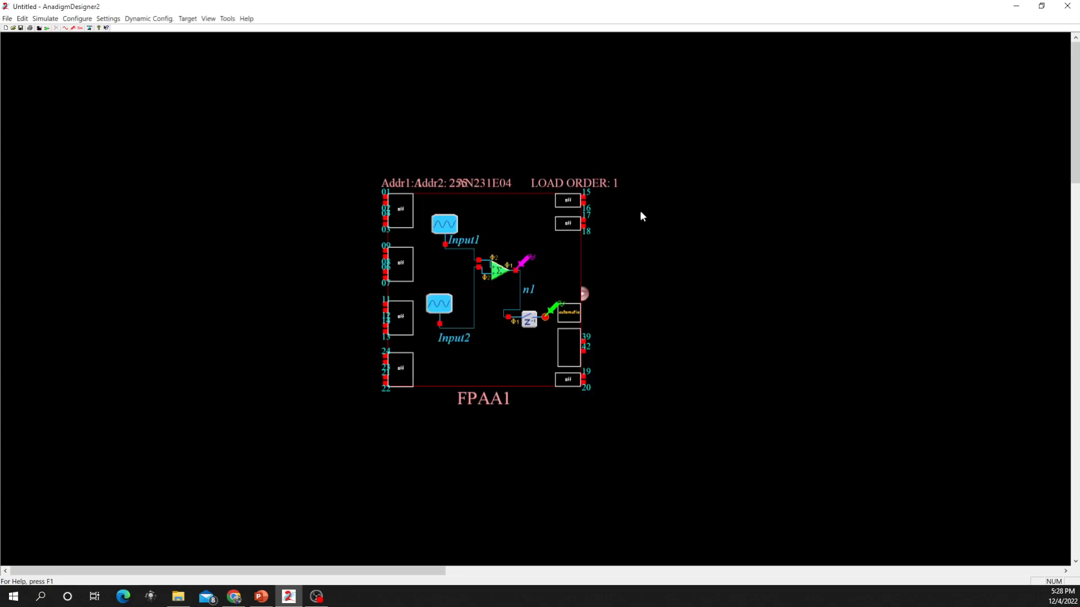
Run the simulation and place the oscilloscope window beside the chip so the circuit is uncovered.
{"action": "left_click", "coordinate": [80, 28]}
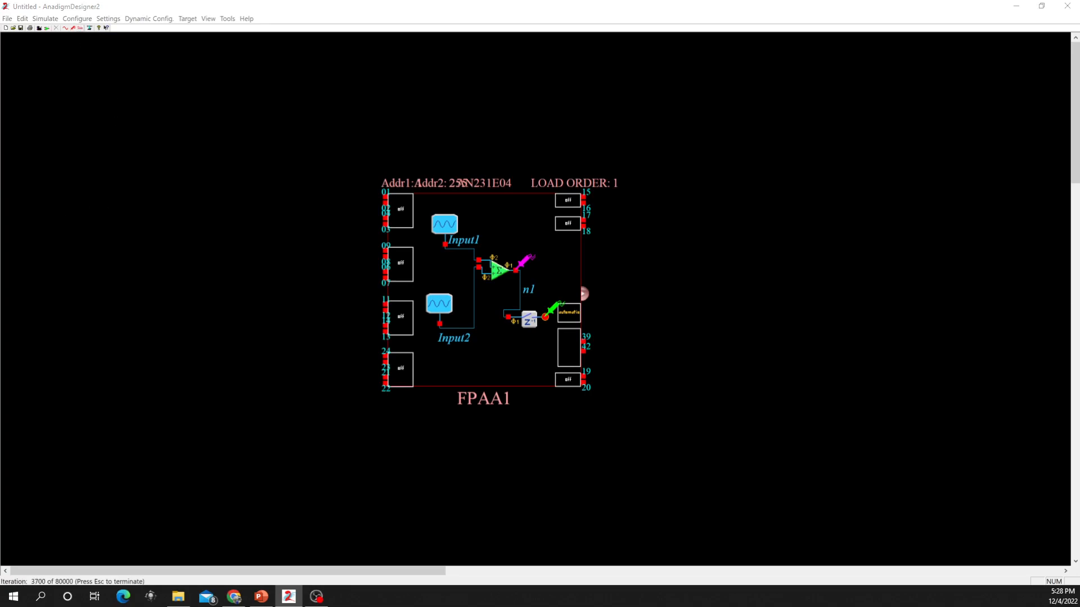
{"action": "left_click_drag", "start_coordinate": [269, 205], "coordinate": [594, 226]}
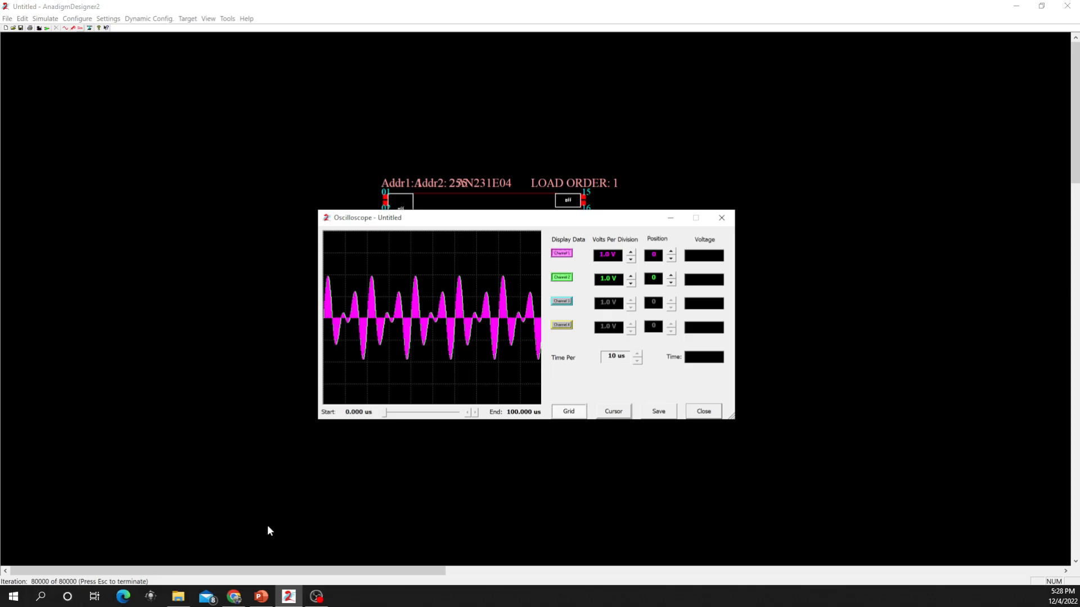
{"action": "left_click_drag", "start_coordinate": [495, 223], "coordinate": [780, 236]}
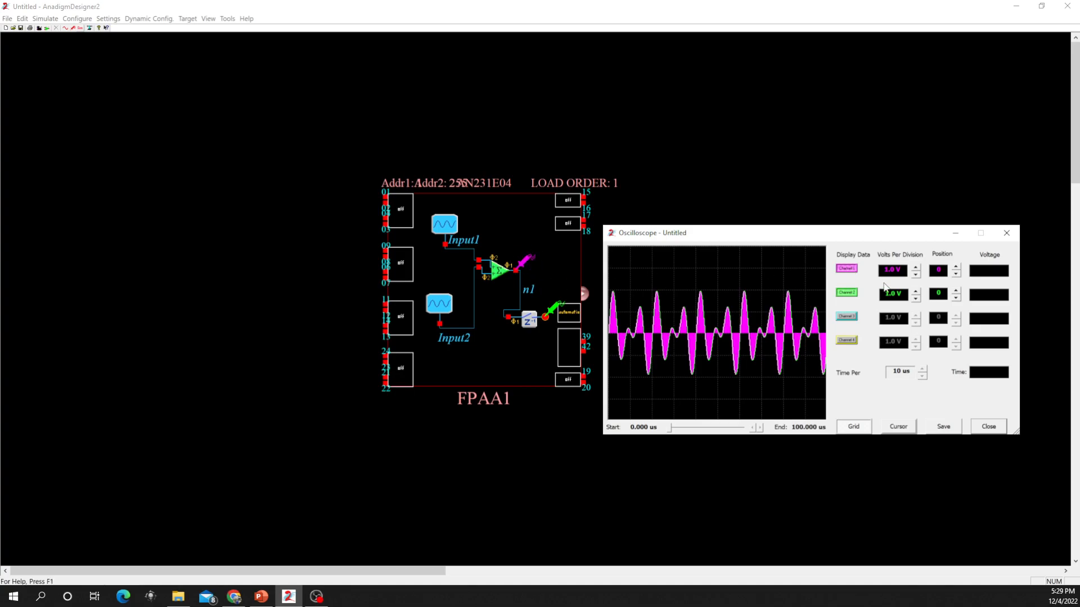
Hide both oscilloscope channels in turn and display only Channel 1, the sum/difference output.
{"action": "left_click", "coordinate": [847, 269]}
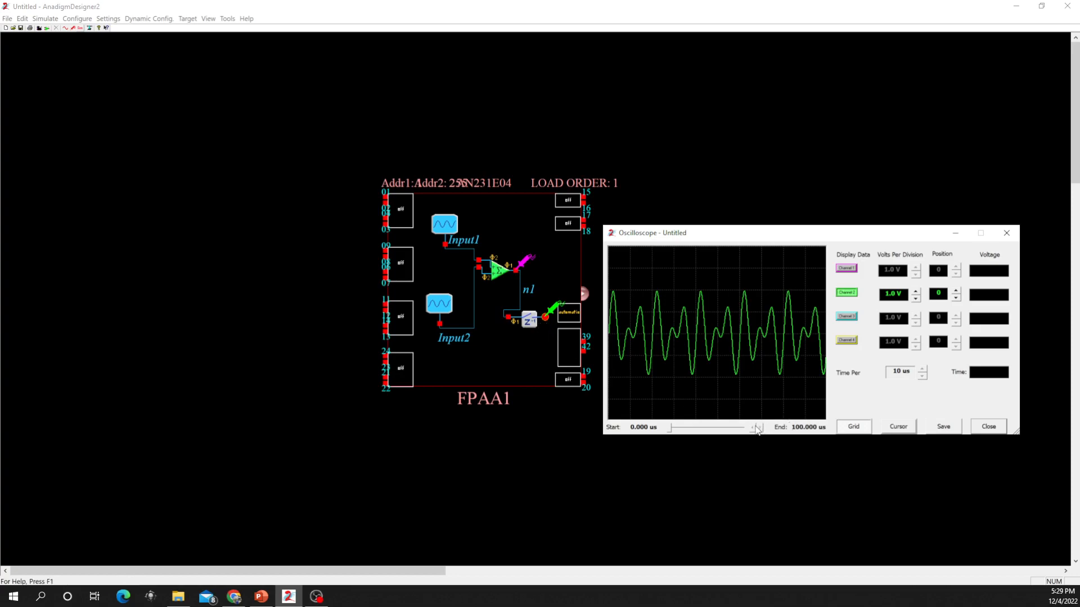
{"action": "mouse_move", "coordinate": [671, 428]}
{"action": "left_mouse_down"}
{"action": "mouse_move", "coordinate": [739, 428]}
{"action": "mouse_move", "coordinate": [670, 428]}
{"action": "left_mouse_up"}
{"action": "left_click", "coordinate": [852, 292]}
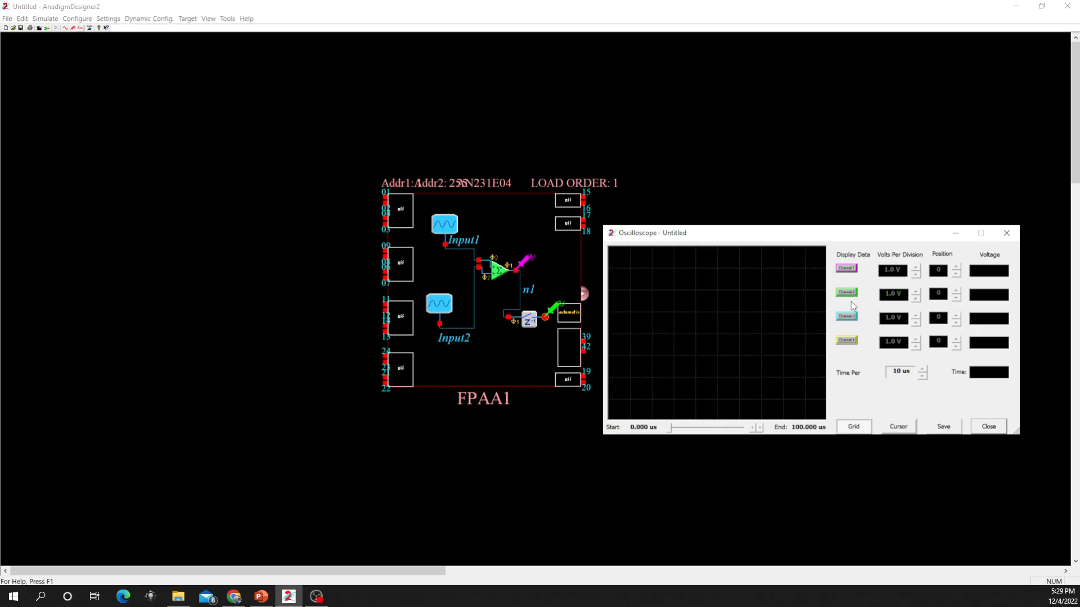
{"action": "left_click", "coordinate": [847, 269]}
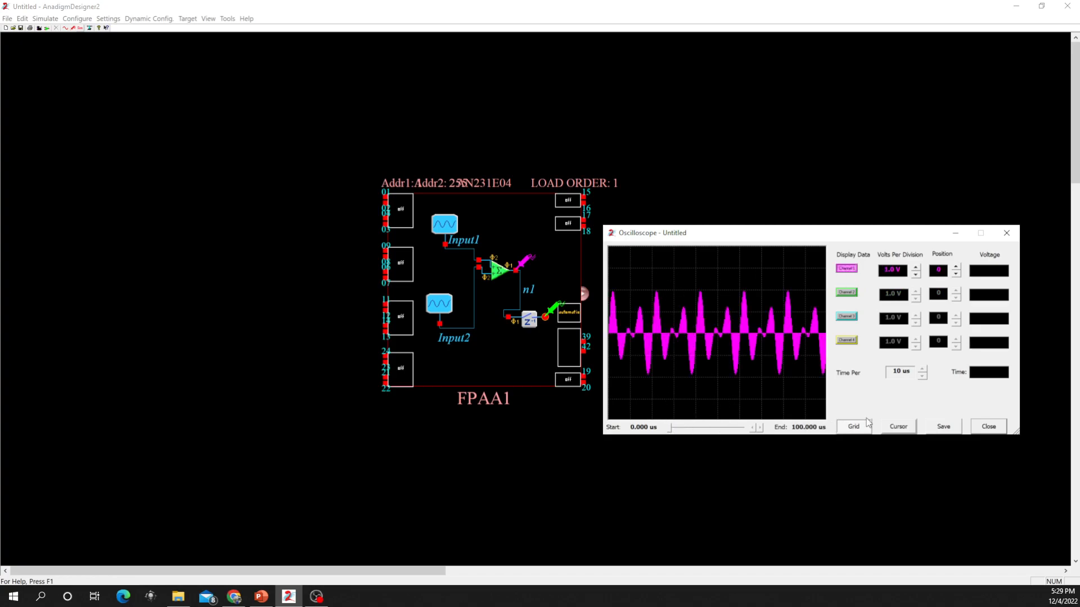
Set the oscilloscope time scale to 1 us per division and shift the displayed window to start at 300 us.
{"action": "left_click", "coordinate": [923, 376]}
{"action": "left_click", "coordinate": [923, 371]}
{"action": "left_click", "coordinate": [925, 378]}
{"action": "left_click", "coordinate": [925, 378]}
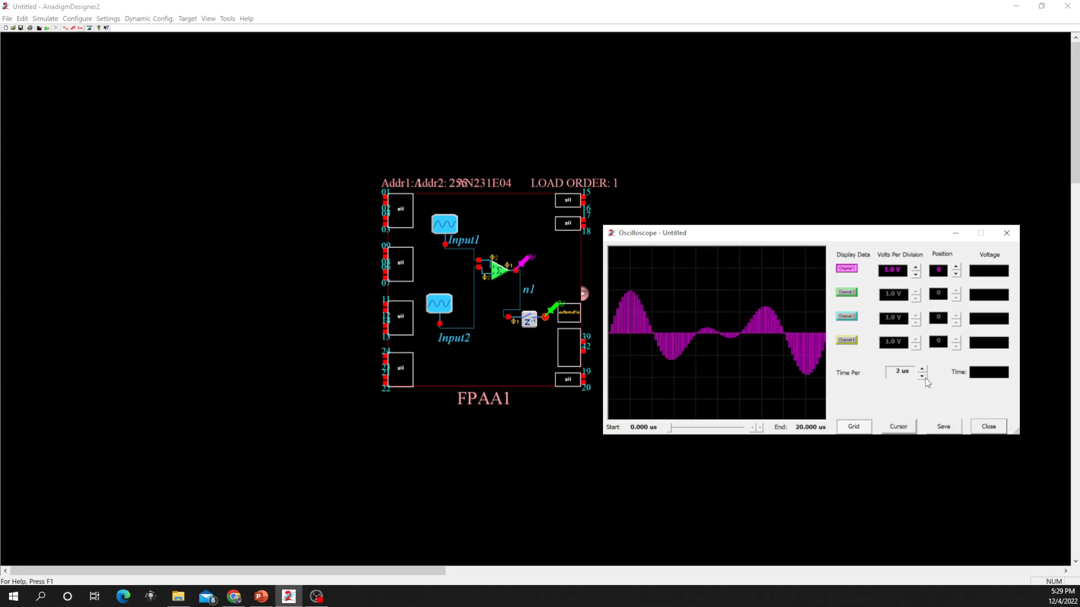
{"action": "left_click_drag", "start_coordinate": [674, 429], "coordinate": [685, 428]}
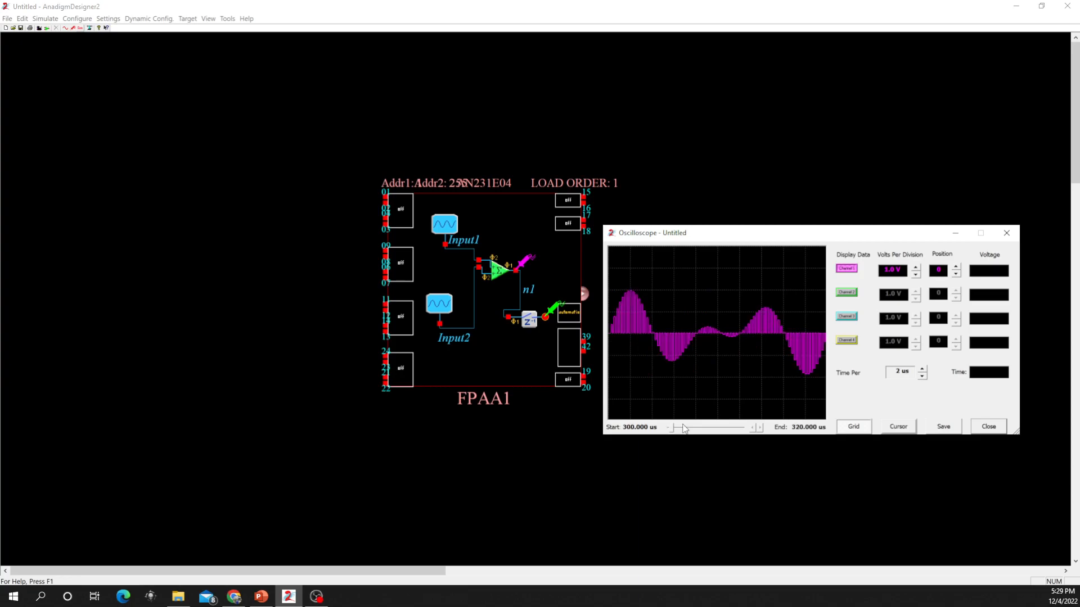
{"action": "left_click", "coordinate": [922, 376]}
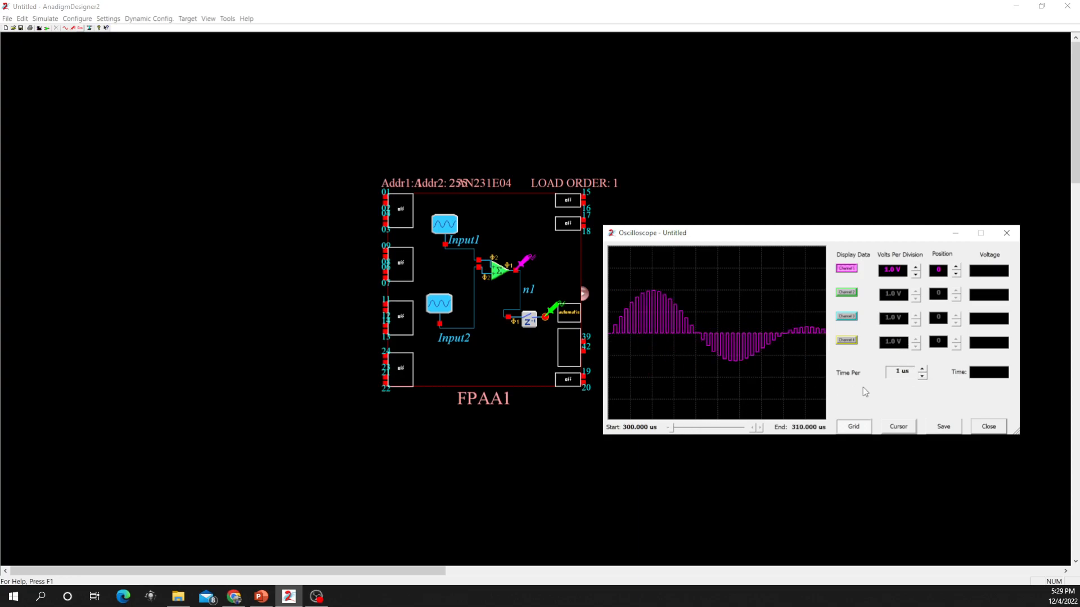
Enable the oscilloscope cursor and move it along the Channel 1 trace to read the voltage.
{"action": "left_click", "coordinate": [899, 426]}
{"action": "left_click_drag", "start_coordinate": [719, 385], "coordinate": [717, 385]}
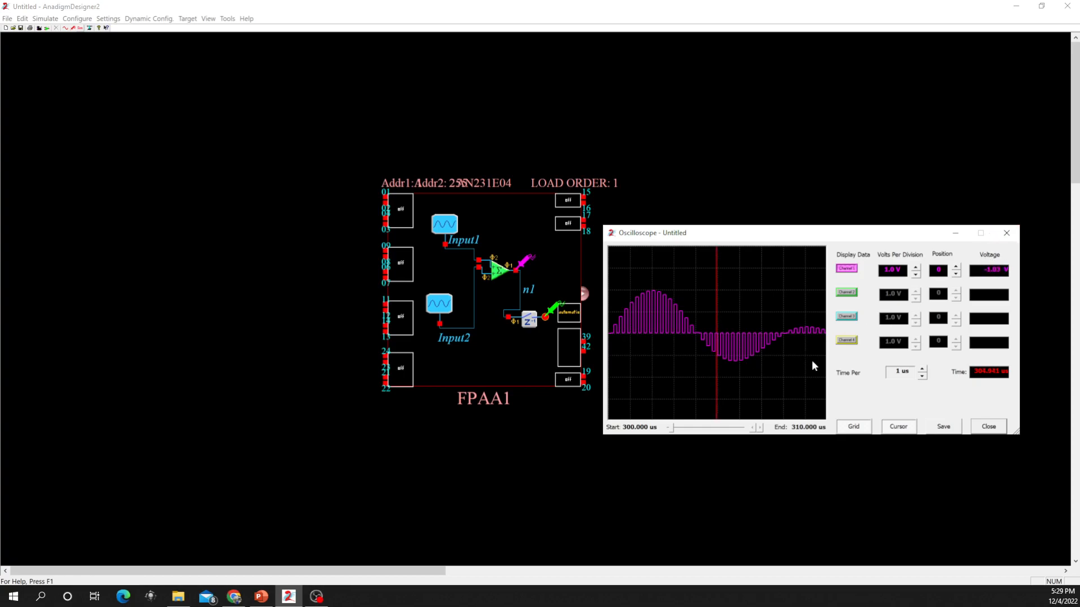
{"action": "left_click_drag", "start_coordinate": [718, 412], "coordinate": [737, 412]}
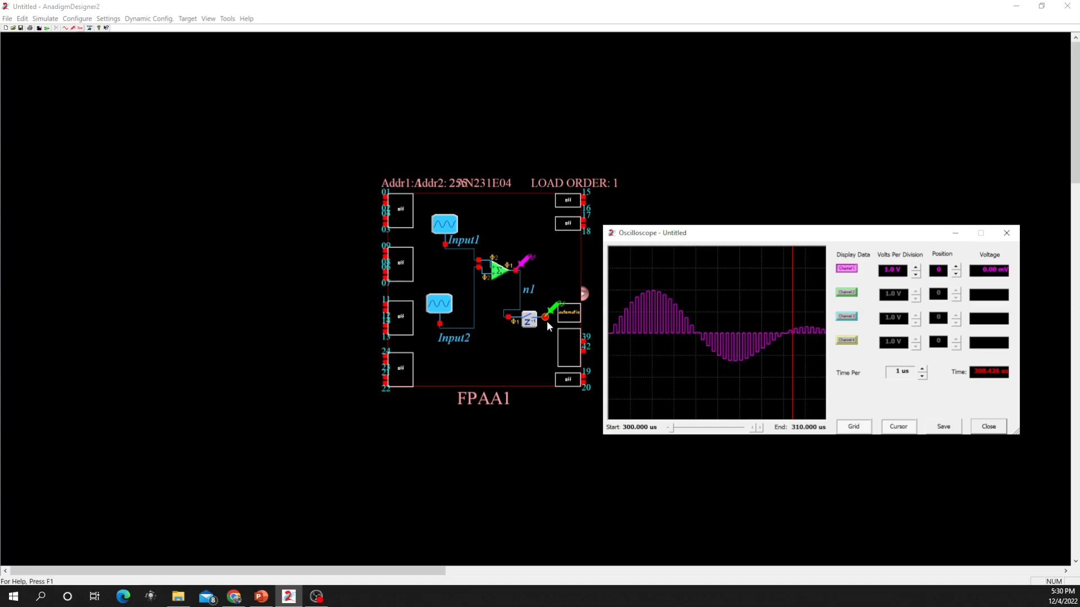
Display Channel 2 as well and sweep the cursor across both traces to compare their voltages.
{"action": "left_click", "coordinate": [847, 294]}
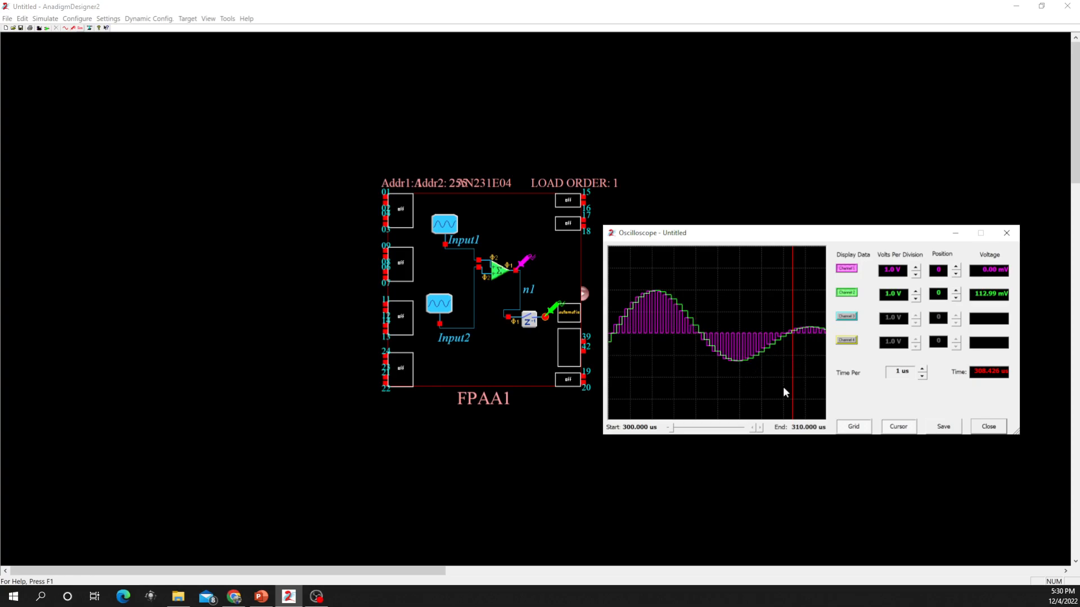
{"action": "left_click_drag", "start_coordinate": [790, 345], "coordinate": [631, 346]}
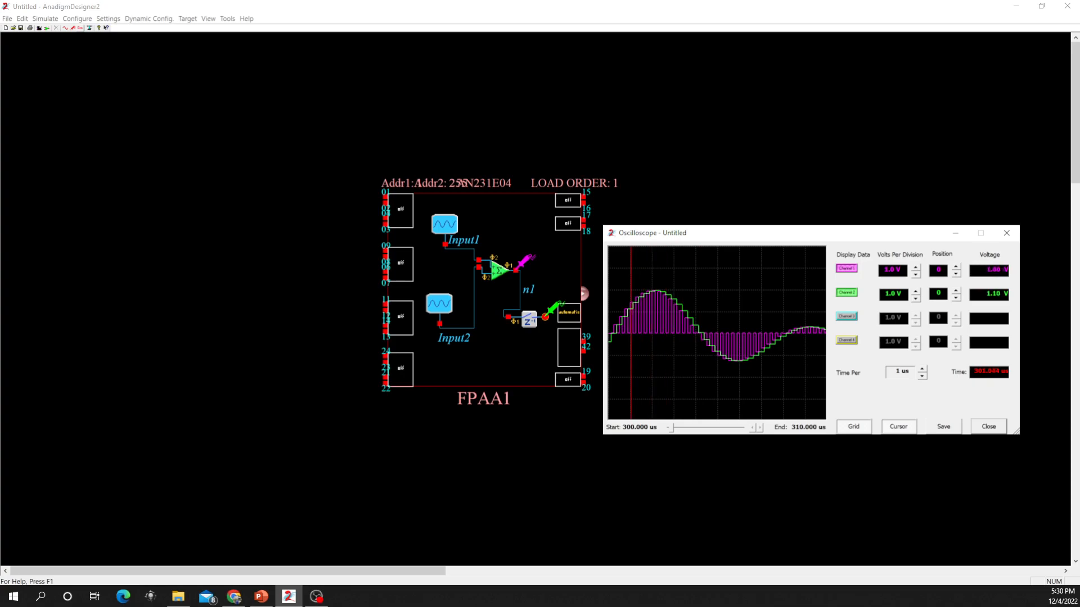
{"action": "left_click", "coordinate": [687, 345]}
Set the time scale to 500 ns, compare the sampled and held voltages with the cursor, and close the oscilloscope.
{"action": "left_click", "coordinate": [921, 368]}
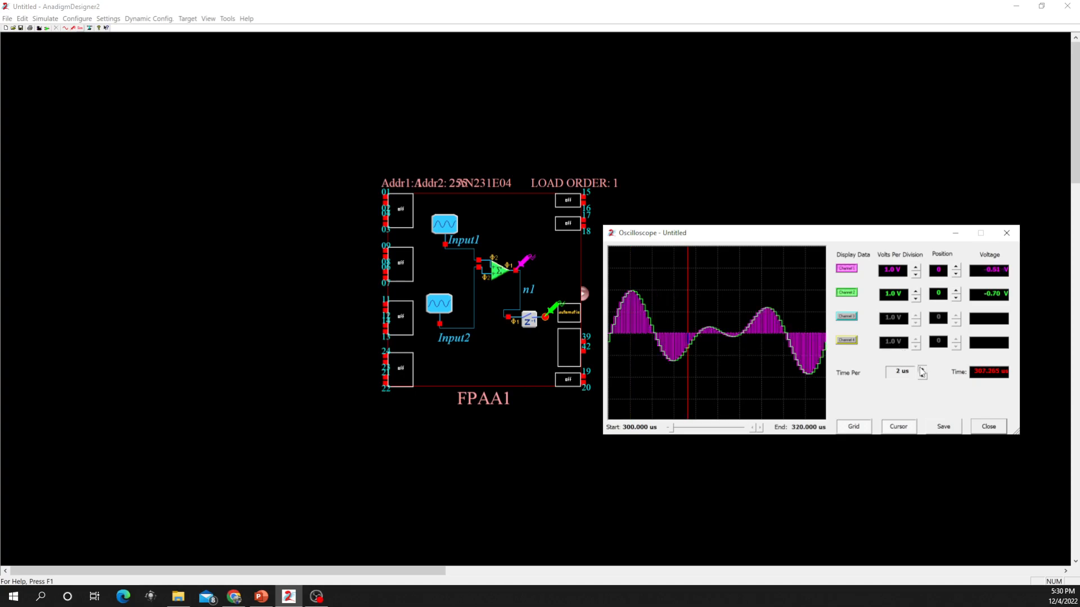
{"action": "left_click", "coordinate": [922, 376]}
{"action": "left_click", "coordinate": [922, 376]}
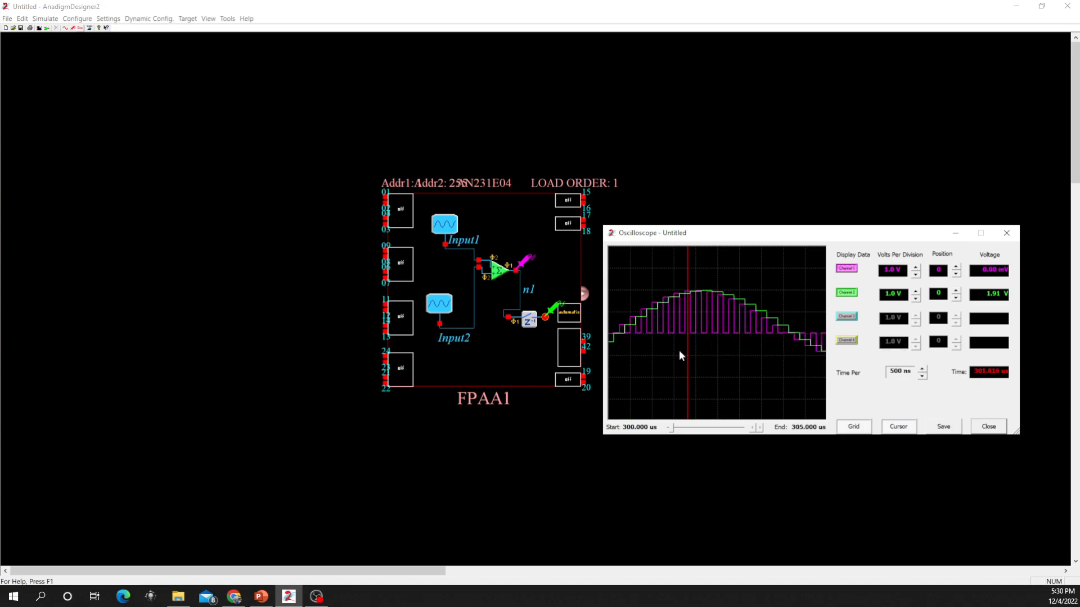
{"action": "left_click_drag", "start_coordinate": [681, 359], "coordinate": [673, 359]}
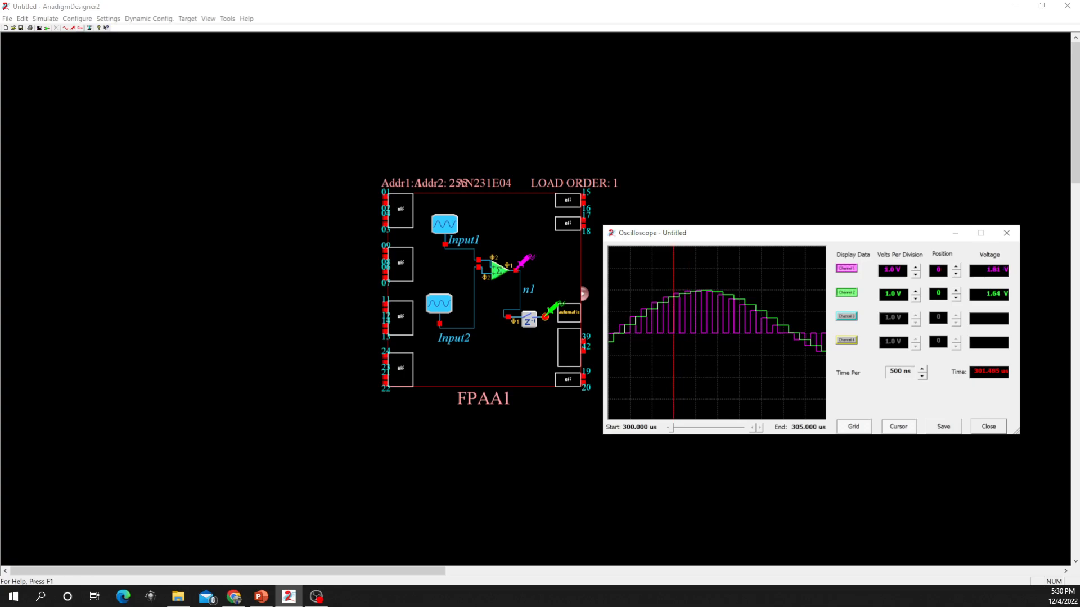
{"action": "left_click_drag", "start_coordinate": [673, 359], "coordinate": [664, 359]}
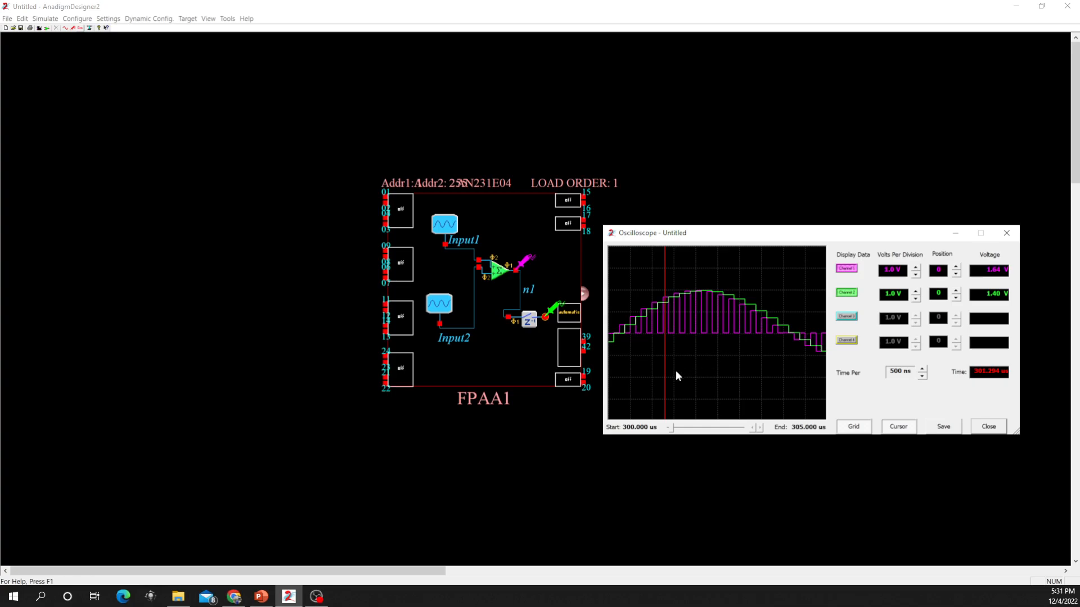
{"action": "left_click_drag", "start_coordinate": [665, 358], "coordinate": [672, 358]}
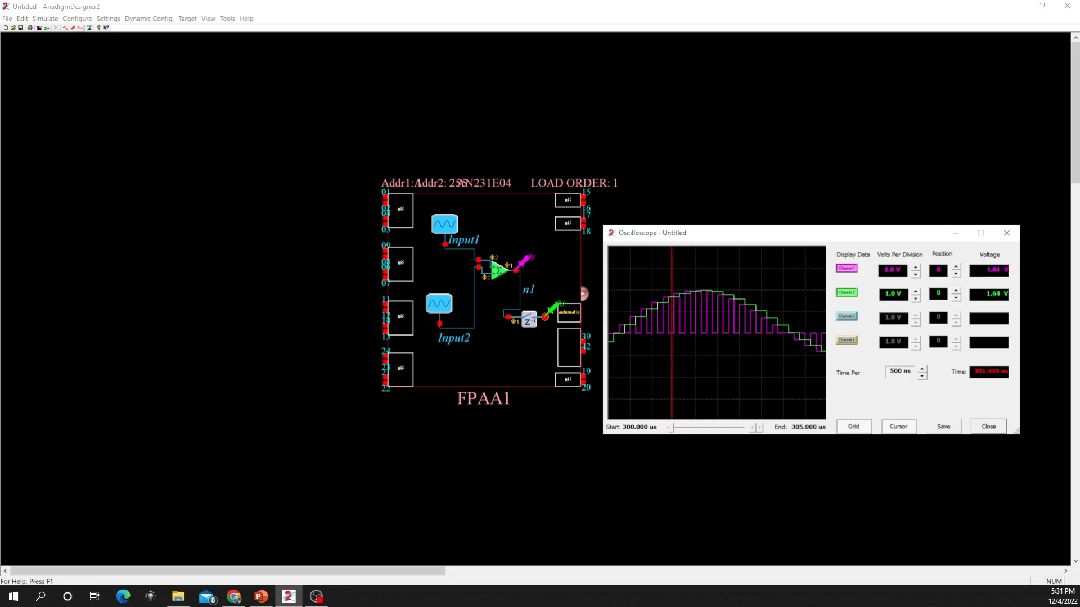
{"action": "left_click_drag", "start_coordinate": [672, 358], "coordinate": [671, 358]}
{"action": "left_click_drag", "start_coordinate": [674, 357], "coordinate": [755, 360]}
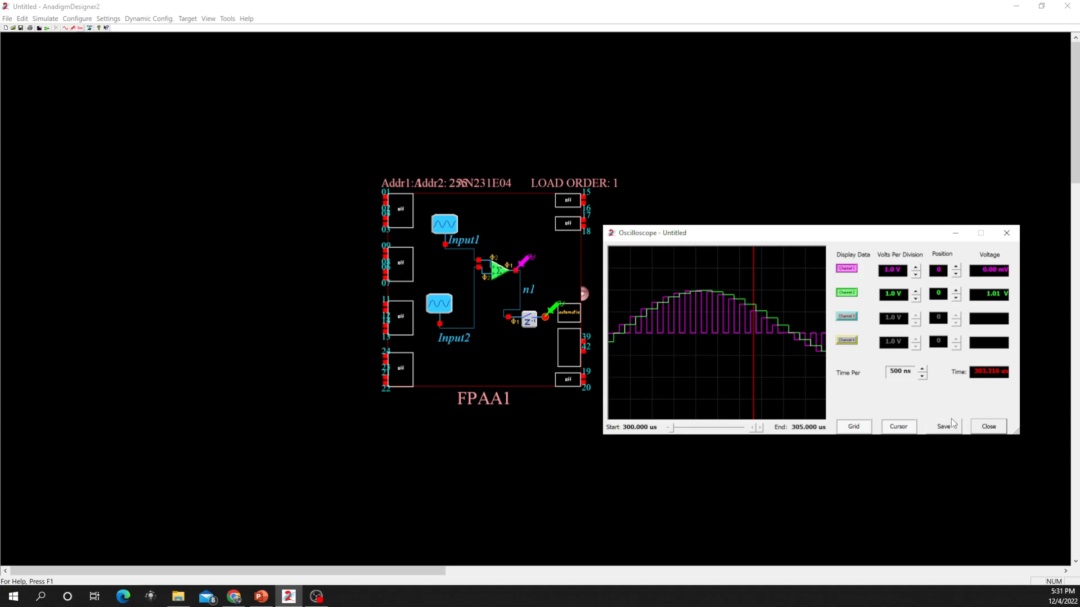
{"action": "left_click", "coordinate": [987, 428]}
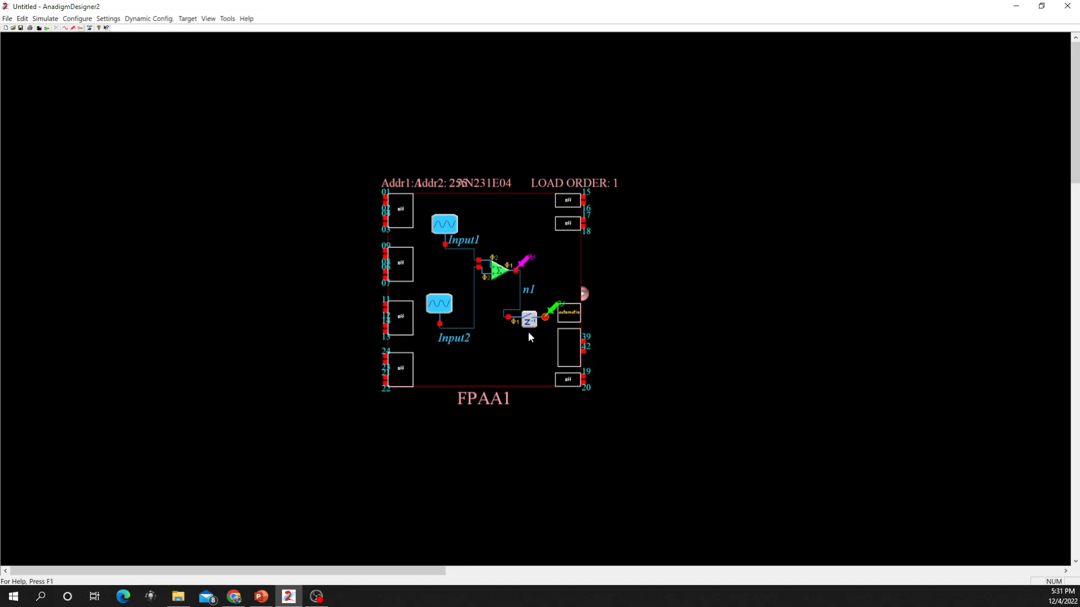
Open the half cycle sum/difference stage's documentation, enlarge its window and read the Phase 1 and Phase 2 output descriptions.
{"action": "double_click", "coordinate": [501, 289]}
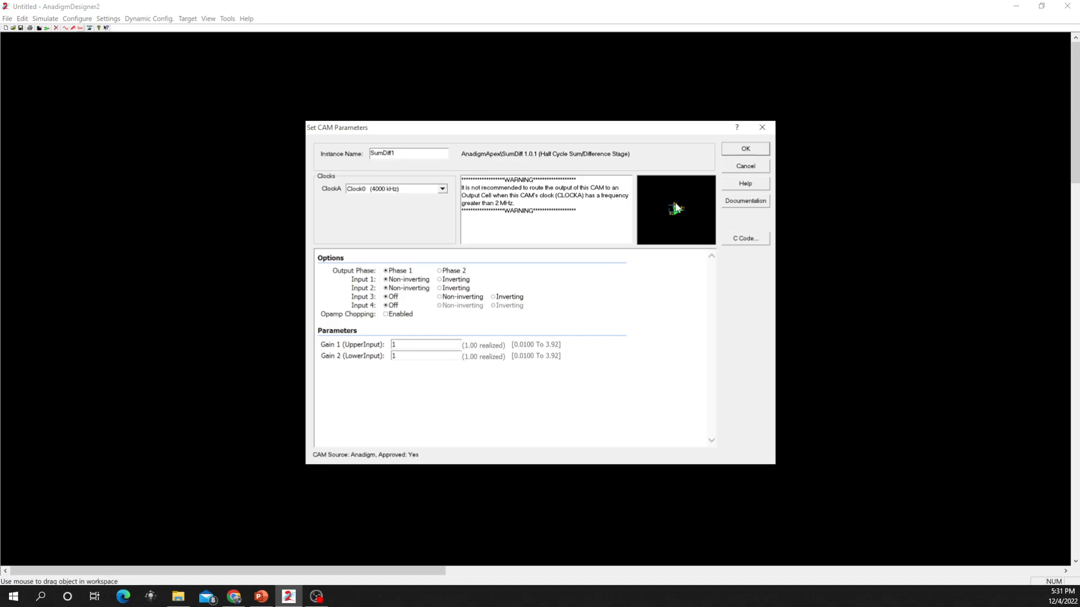
{"action": "left_click", "coordinate": [751, 201]}
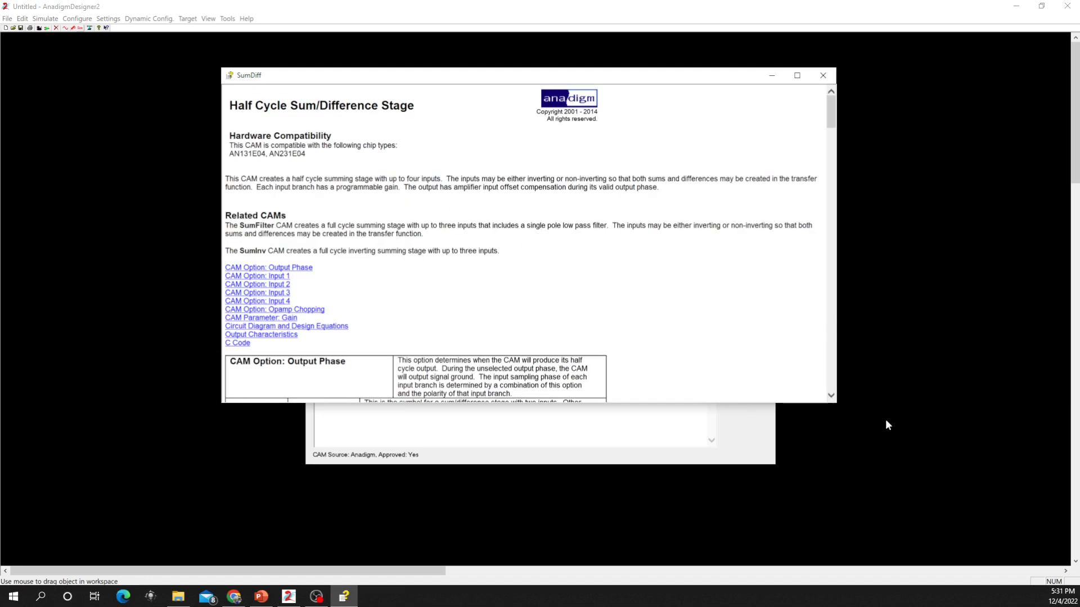
{"action": "left_click_drag", "start_coordinate": [839, 405], "coordinate": [884, 492]}
{"action": "scroll", "coordinate": [762, 366], "scroll_direction": "down", "scroll_amount": 10}
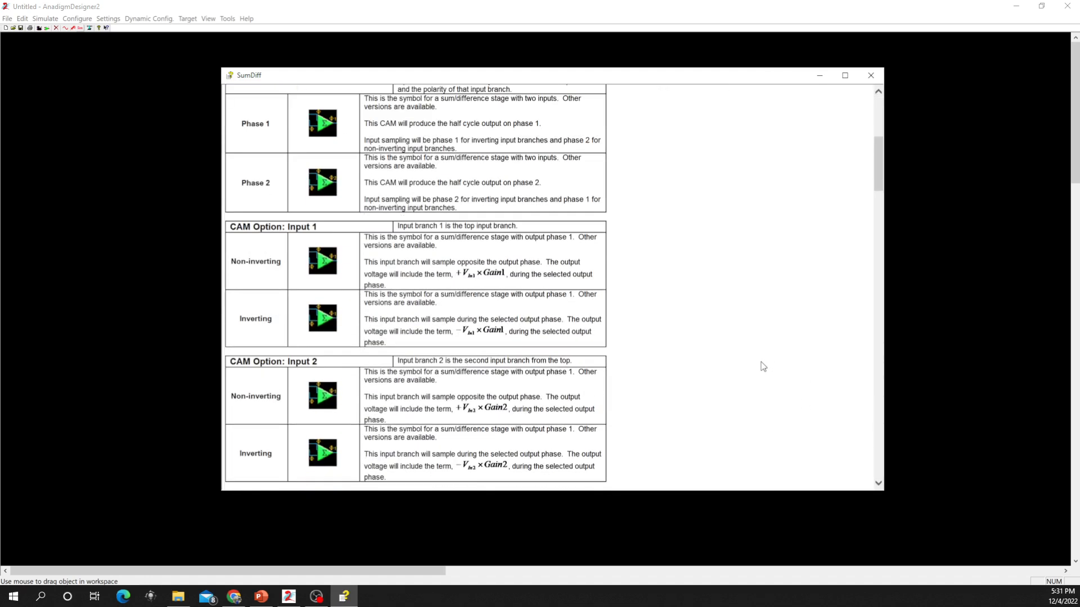
{"action": "scroll", "coordinate": [761, 365], "scroll_direction": "up", "scroll_amount": 5}
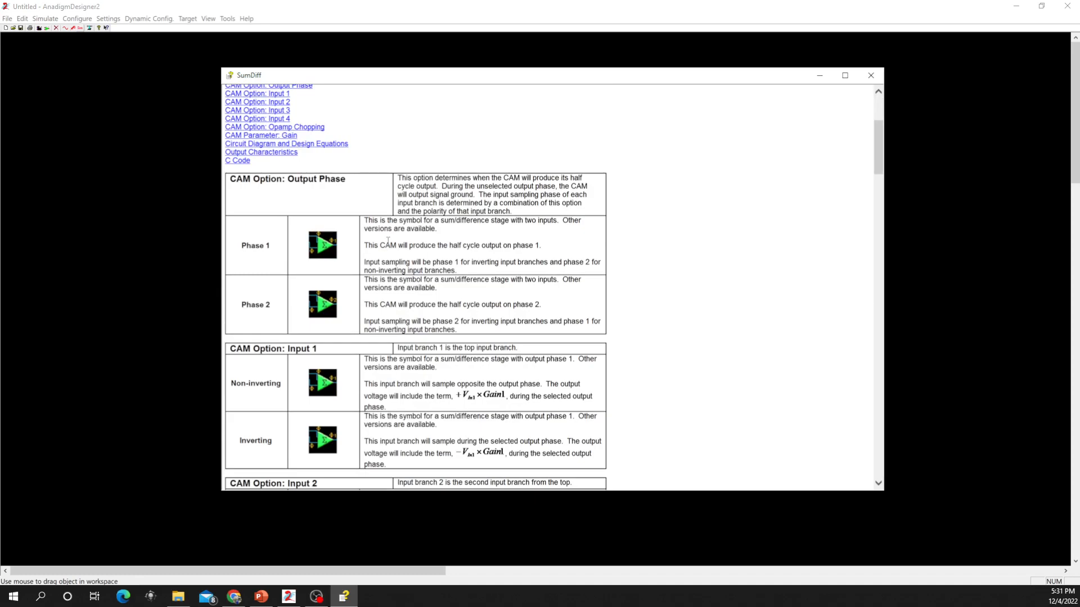
{"action": "left_click_drag", "start_coordinate": [364, 245], "coordinate": [541, 251]}
{"action": "left_click_drag", "start_coordinate": [272, 245], "coordinate": [241, 247]}
{"action": "left_click_drag", "start_coordinate": [241, 308], "coordinate": [276, 308]}
{"action": "left_click_drag", "start_coordinate": [379, 316], "coordinate": [428, 301]}
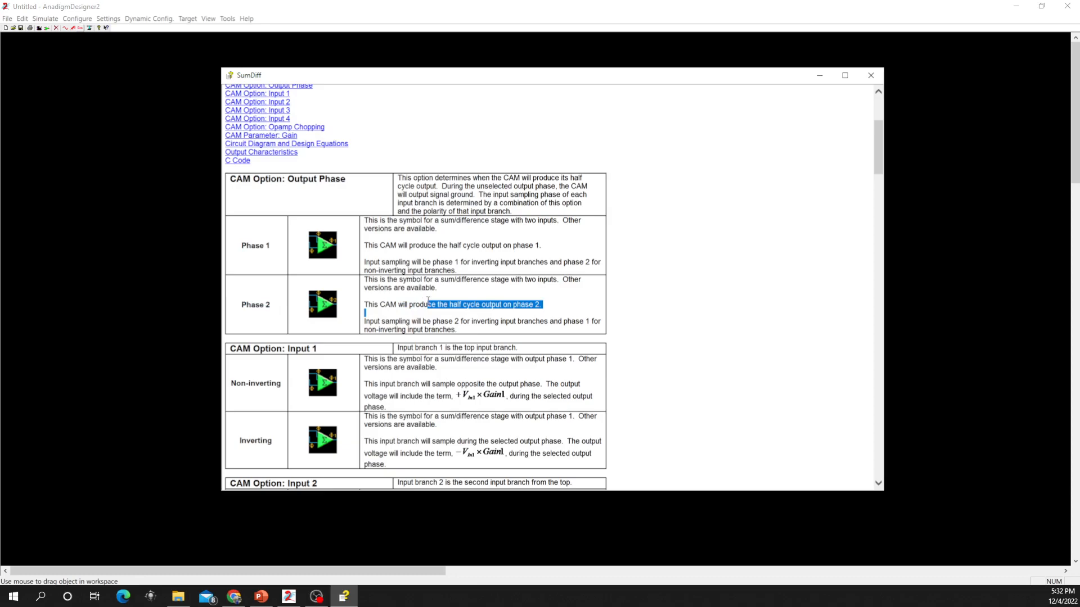
{"action": "left_click", "coordinate": [335, 269]}
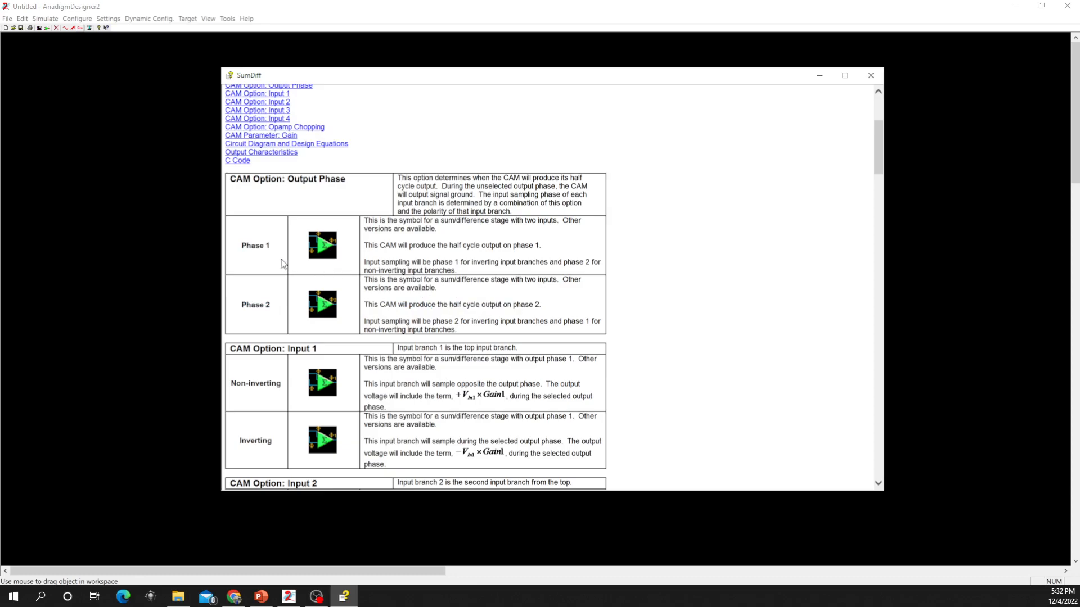
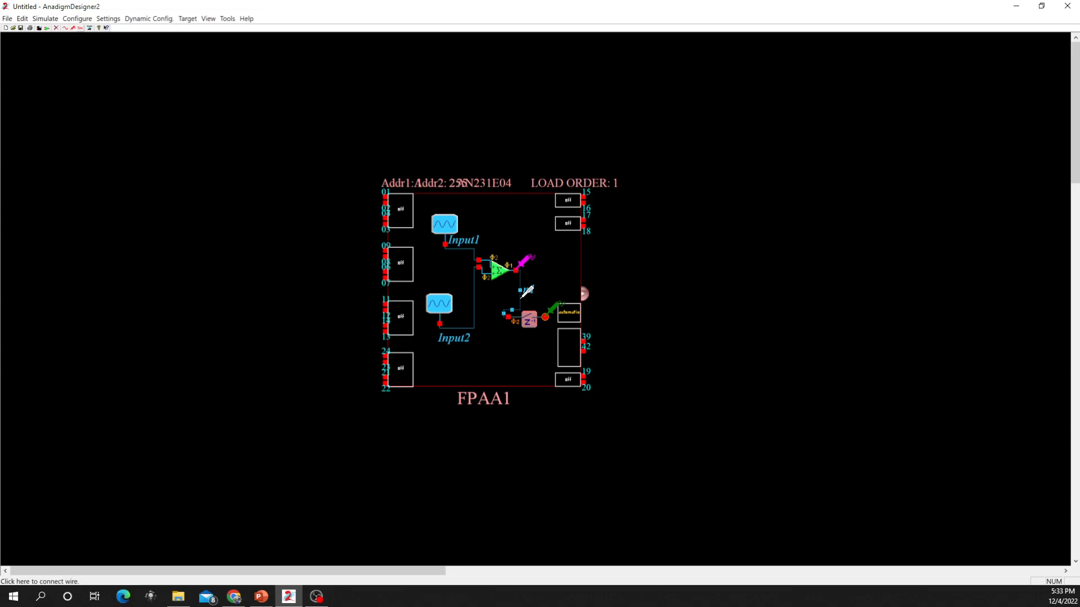
Set the sample and hold module's input sampling phase to Phase 1.
{"action": "left_click", "coordinate": [521, 295]}
{"action": "double_click", "coordinate": [526, 326]}
{"action": "left_click", "coordinate": [405, 272]}
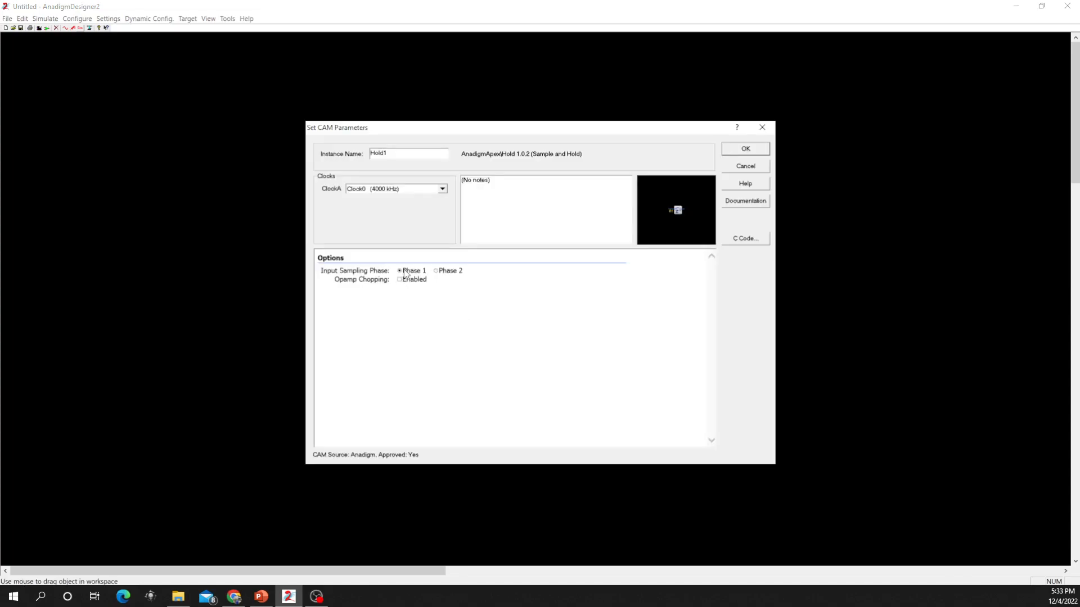
{"action": "left_click", "coordinate": [741, 151]}
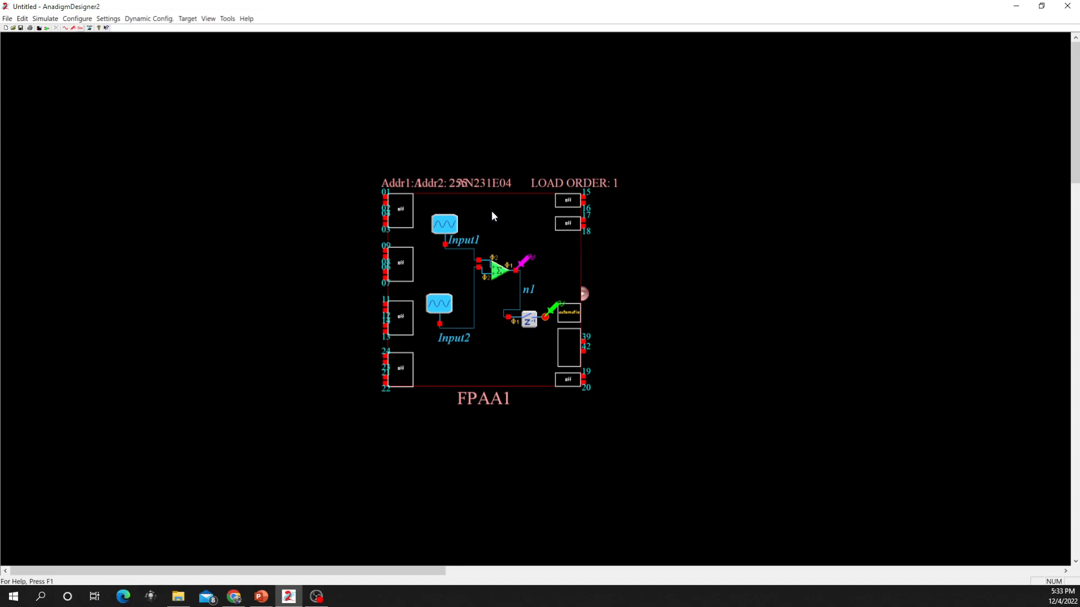
Check the Input1 sine oscillator's clock and its allowed frequency and amplitude ranges.
{"action": "double_click", "coordinate": [444, 224]}
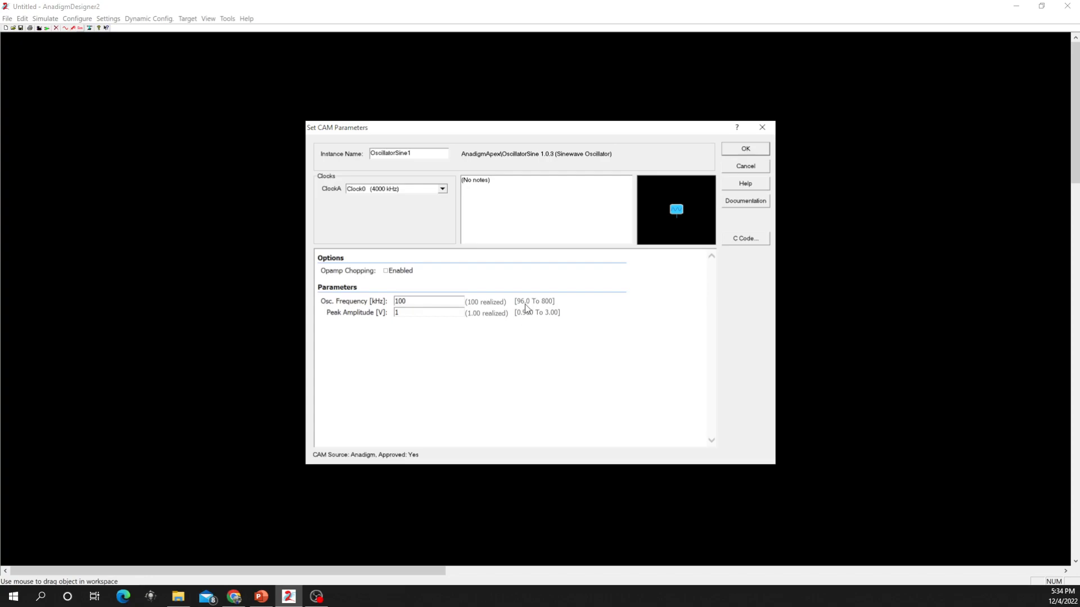
{"action": "left_click", "coordinate": [746, 149]}
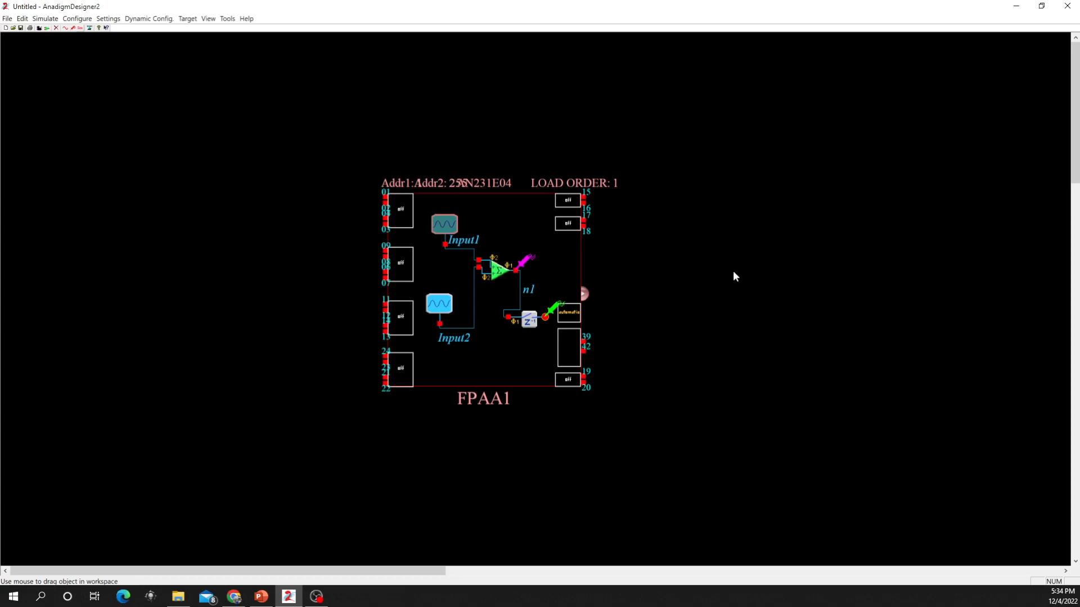
{"action": "left_click", "coordinate": [504, 229]}
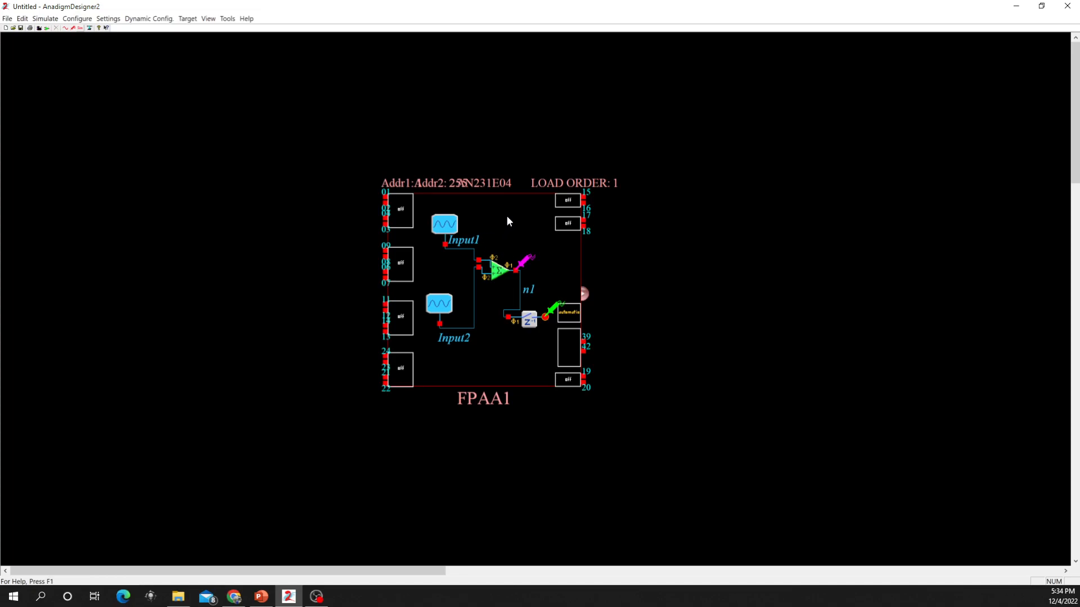
Lower the FPAA1 chip's System 1 clock so that Clock 0, based on Sys1, runs at 500 kHz.
{"action": "double_click", "coordinate": [508, 217]}
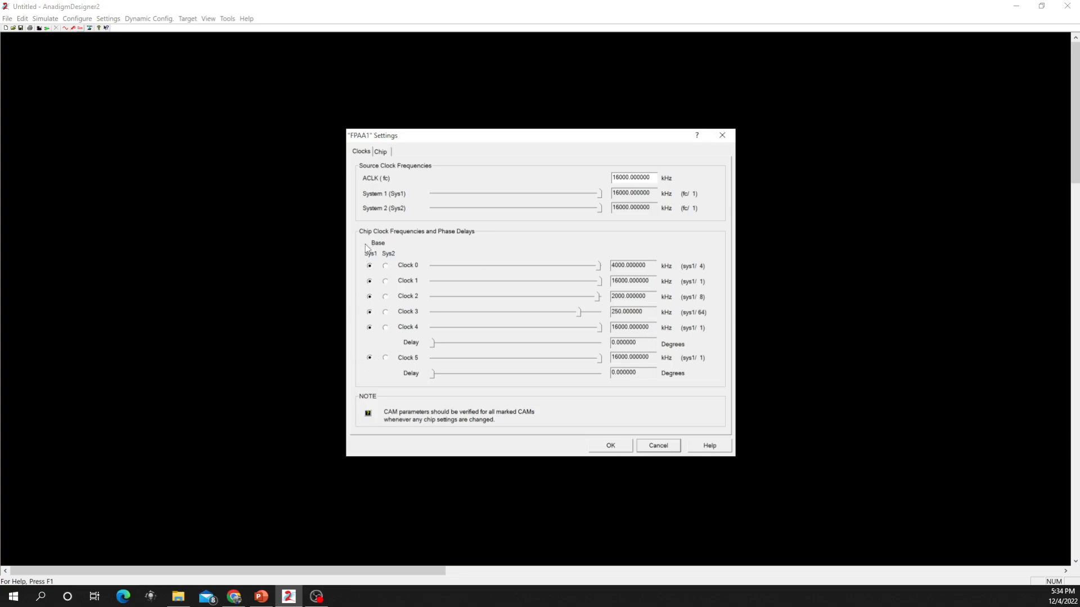
{"action": "left_click", "coordinate": [386, 266]}
{"action": "left_click", "coordinate": [369, 267]}
{"action": "left_click", "coordinate": [585, 192]}
{"action": "left_click", "coordinate": [576, 193]}
{"action": "left_click", "coordinate": [616, 442]}
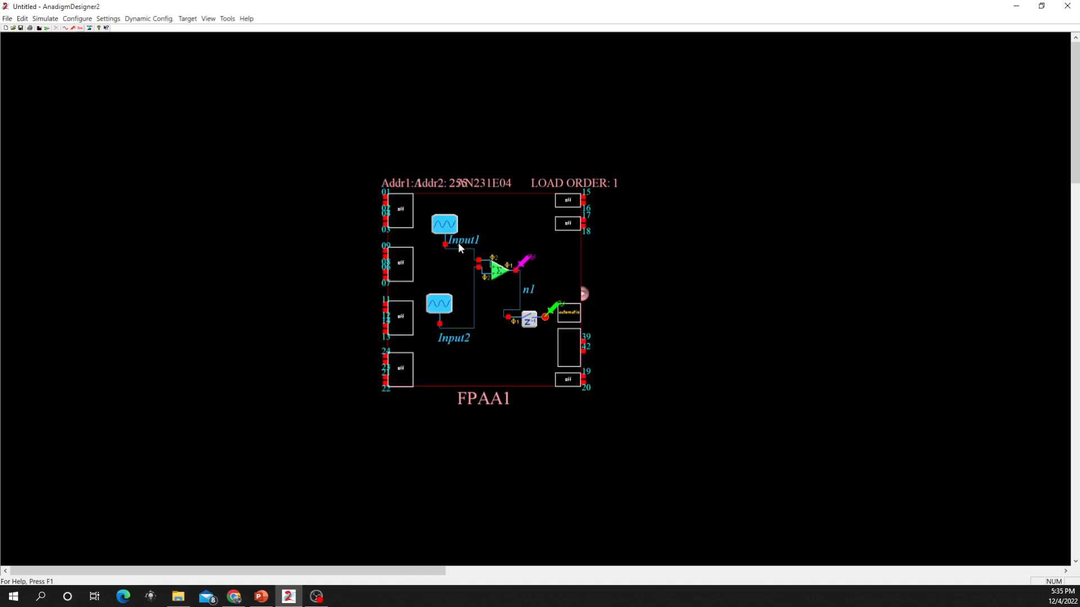
Set the Input1 sine oscillator's frequency to 30 kHz, keeping Clock0 (500 kHz) as its clock.
{"action": "double_click", "coordinate": [446, 231]}
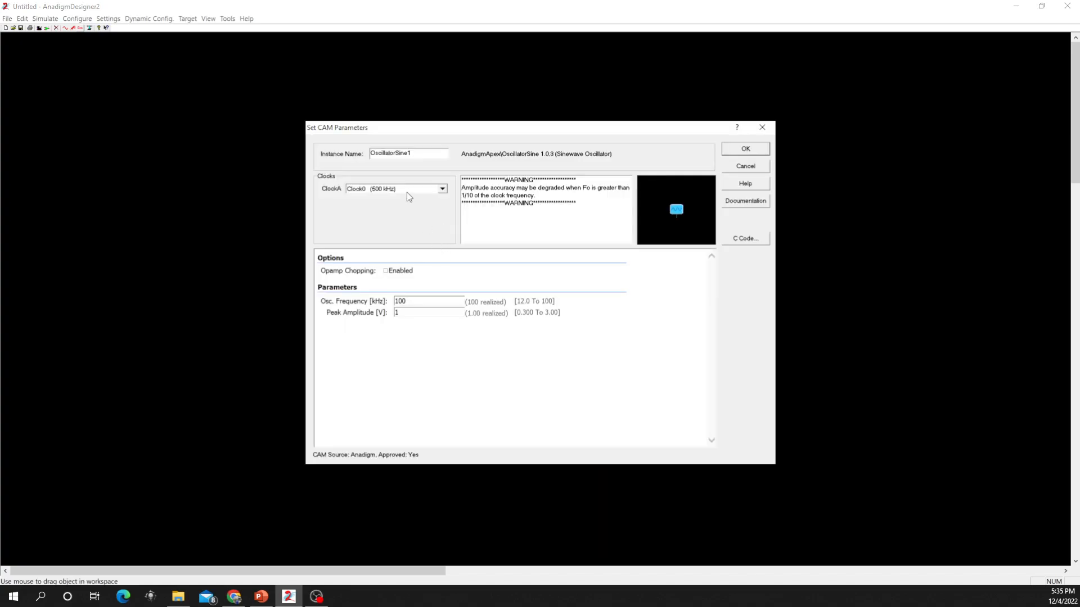
{"action": "left_click", "coordinate": [396, 189]}
{"action": "left_click", "coordinate": [373, 199]}
{"action": "left_click", "coordinate": [421, 301]}
{"action": "type", "text": "30"}
{"action": "left_click", "coordinate": [473, 334]}
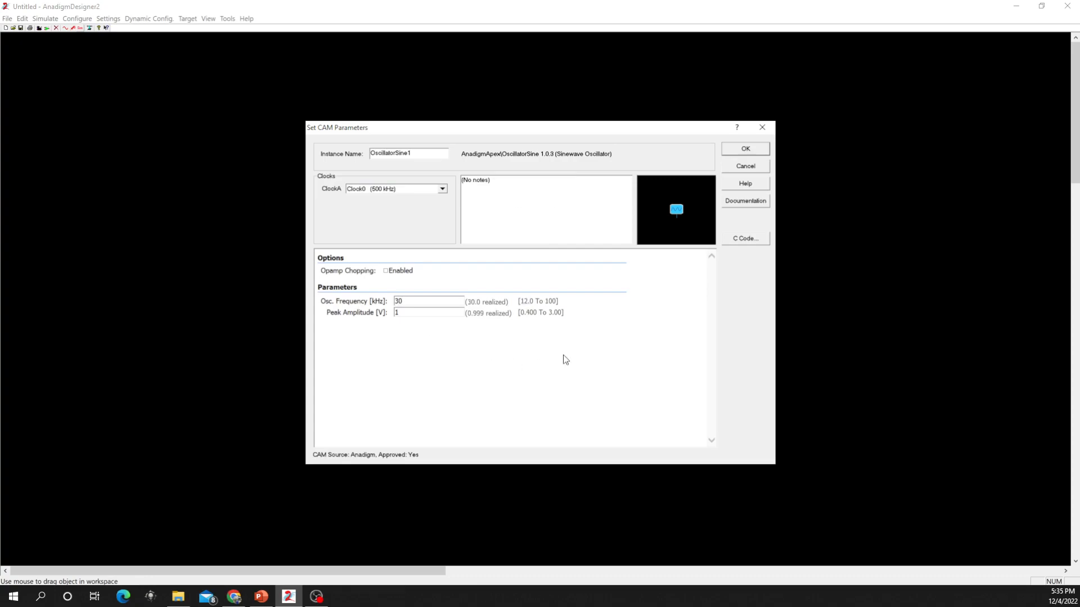
{"action": "left_click", "coordinate": [751, 150]}
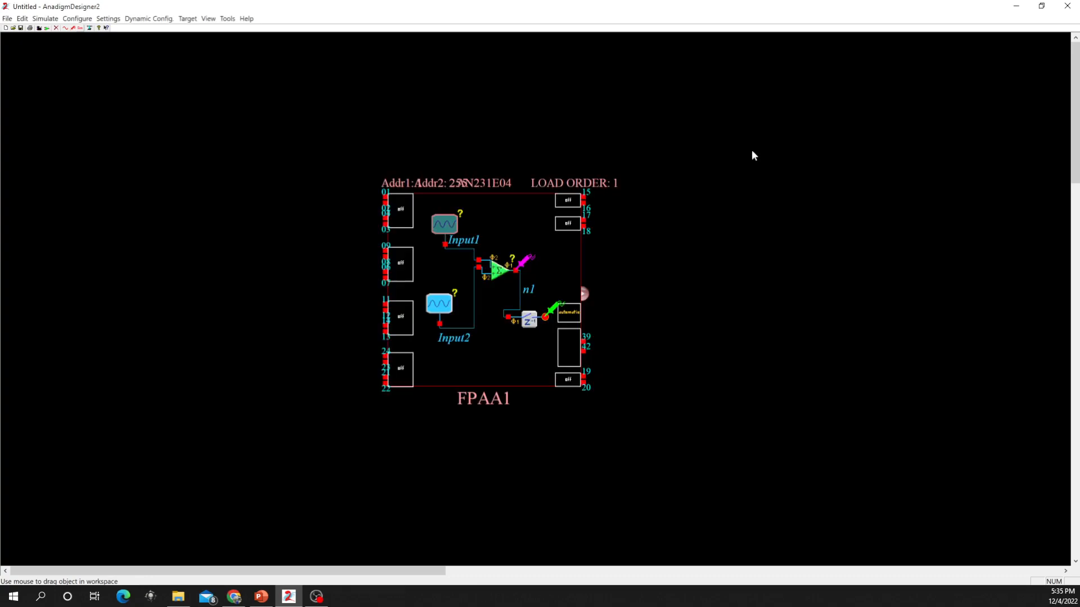
Set the Input2 sine oscillator's frequency to 30 kHz.
{"action": "double_click", "coordinate": [441, 306]}
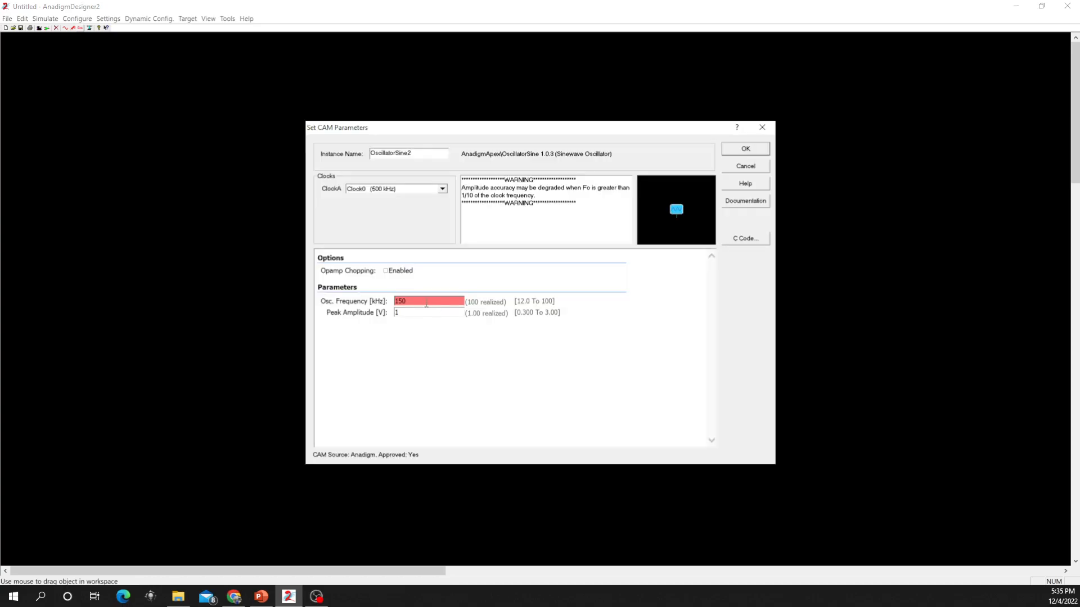
{"action": "left_click_drag", "start_coordinate": [426, 305], "coordinate": [371, 304]}
{"action": "type", "text": "30"}
{"action": "left_click", "coordinate": [745, 149]}
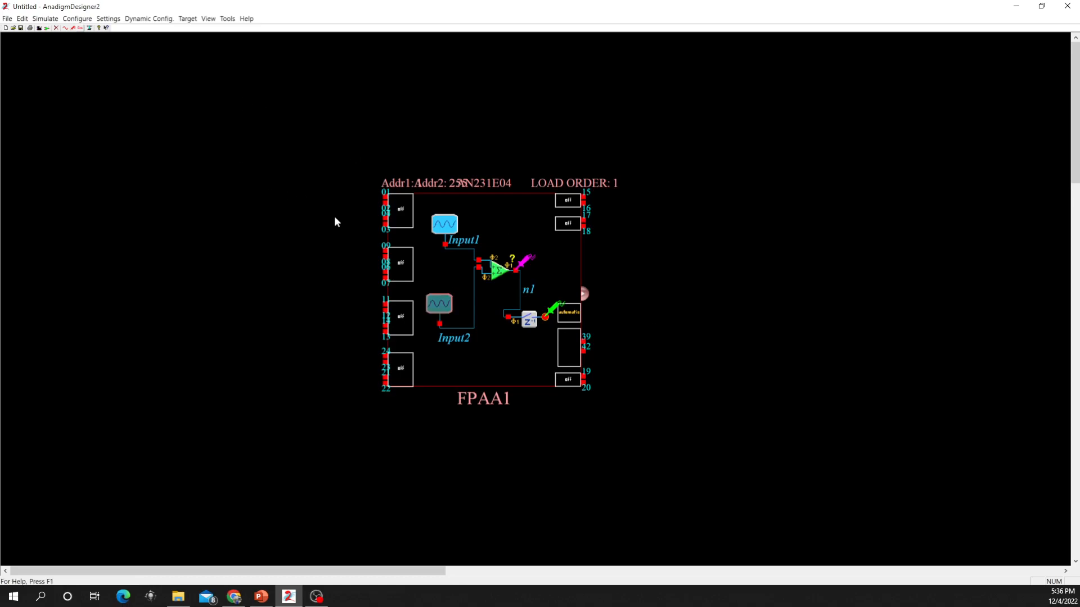
Set the simulation end time to 20 ms and run the simulation.
{"action": "left_click", "coordinate": [45, 18]}
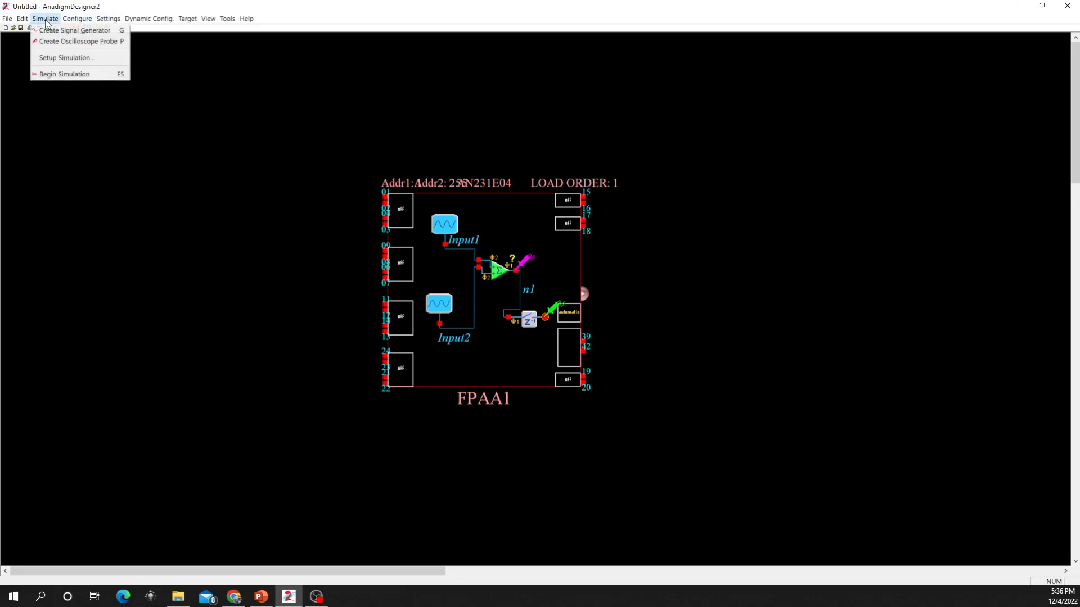
{"action": "left_click", "coordinate": [66, 58]}
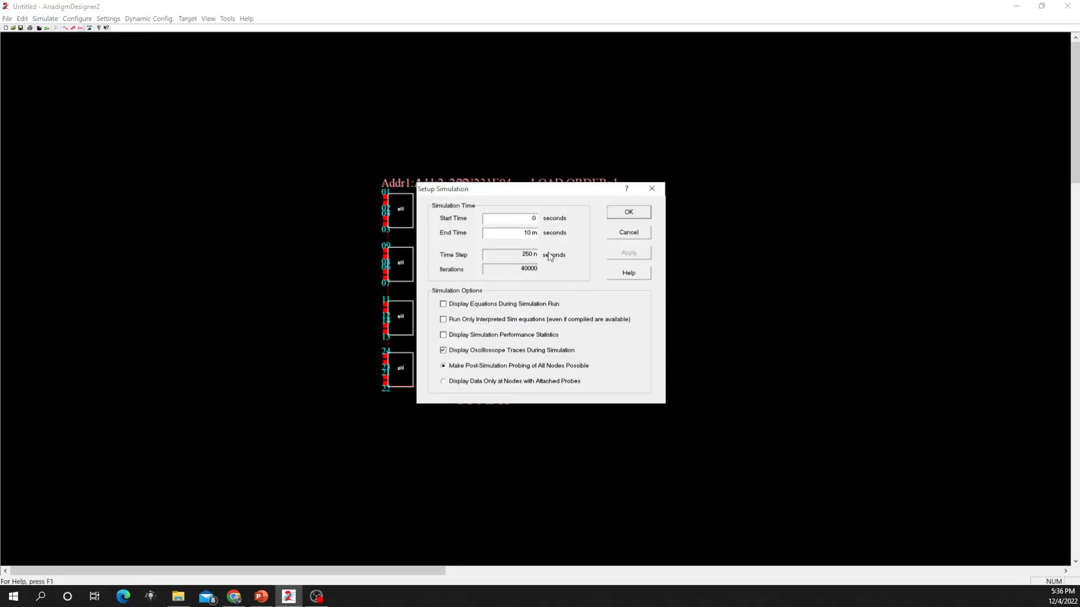
{"action": "left_click_drag", "start_coordinate": [528, 234], "coordinate": [522, 233]}
{"action": "type", "text": "2"}
{"action": "left_click", "coordinate": [641, 210]}
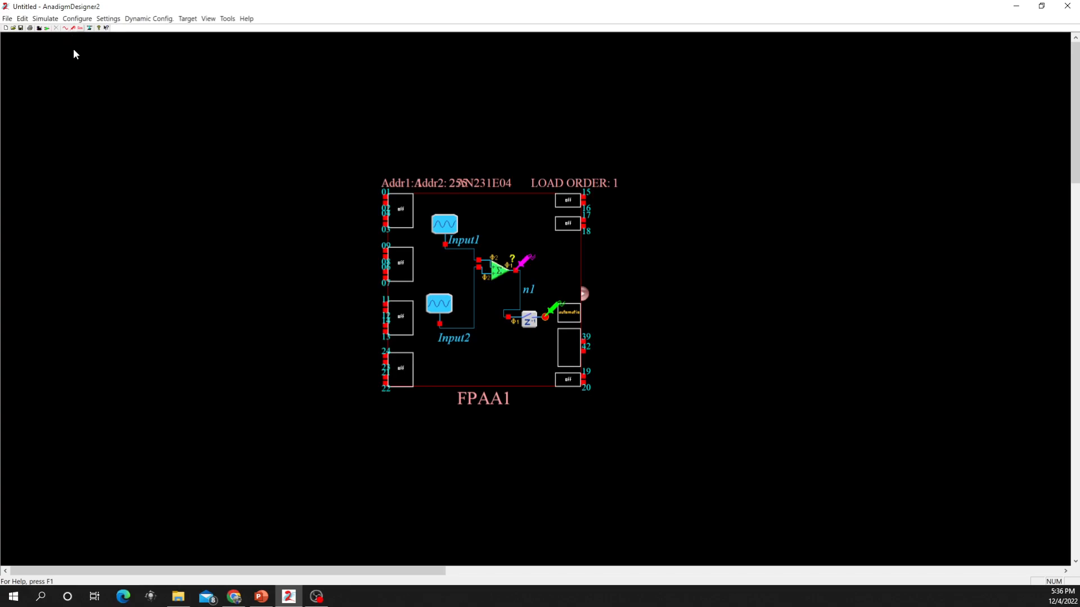
{"action": "left_click", "coordinate": [51, 23]}
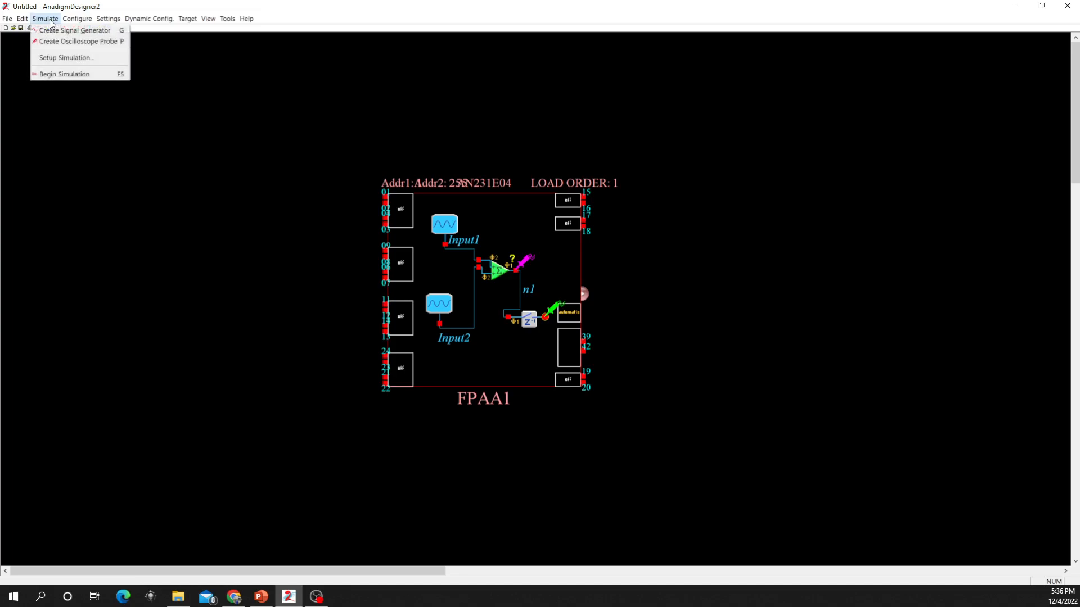
{"action": "left_click", "coordinate": [70, 76]}
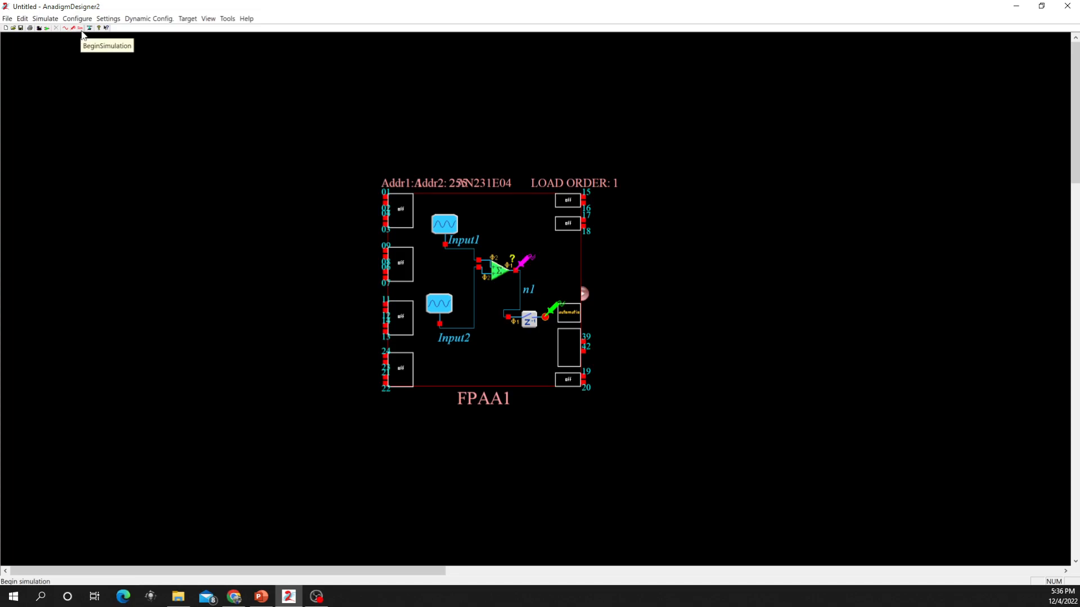
{"action": "left_click", "coordinate": [81, 29]}
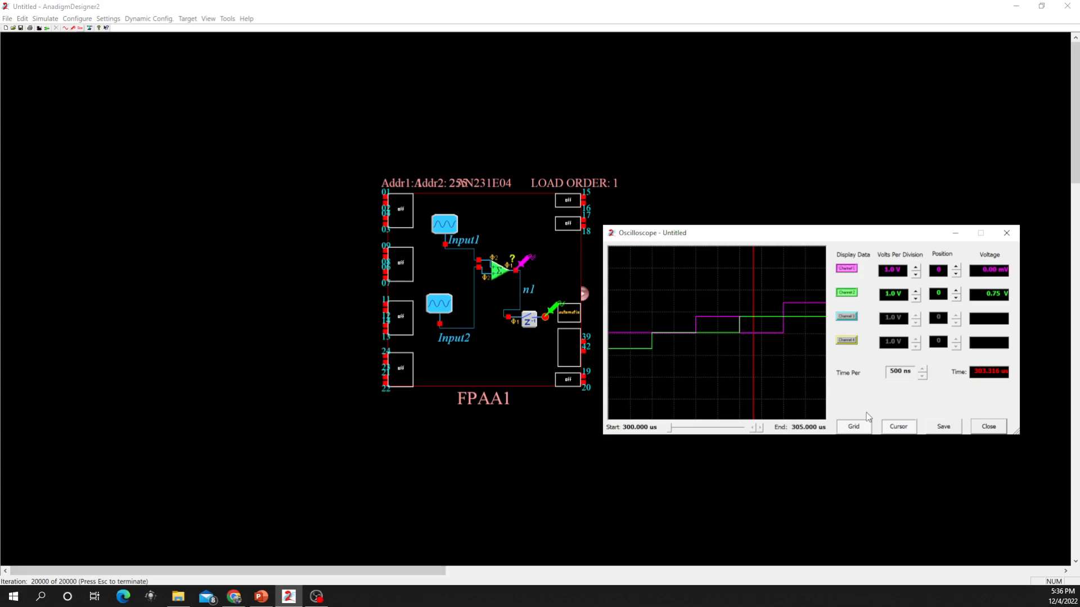
Set the oscilloscope time scale to 2 us per division and compare the half-cycle and held voltages with the cursor.
{"action": "left_click", "coordinate": [921, 371]}
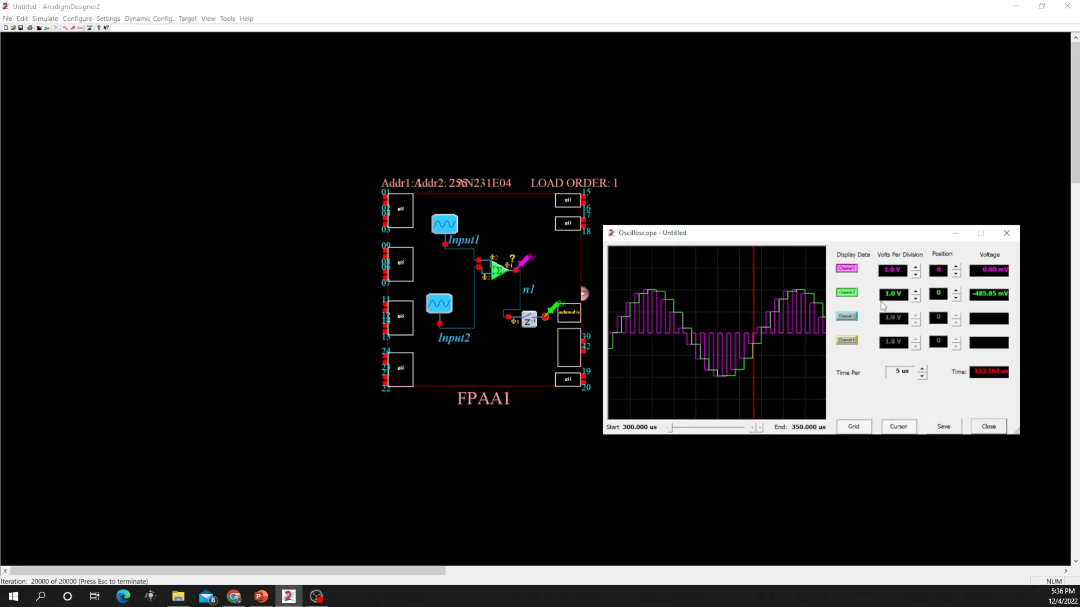
{"action": "left_click", "coordinate": [921, 375]}
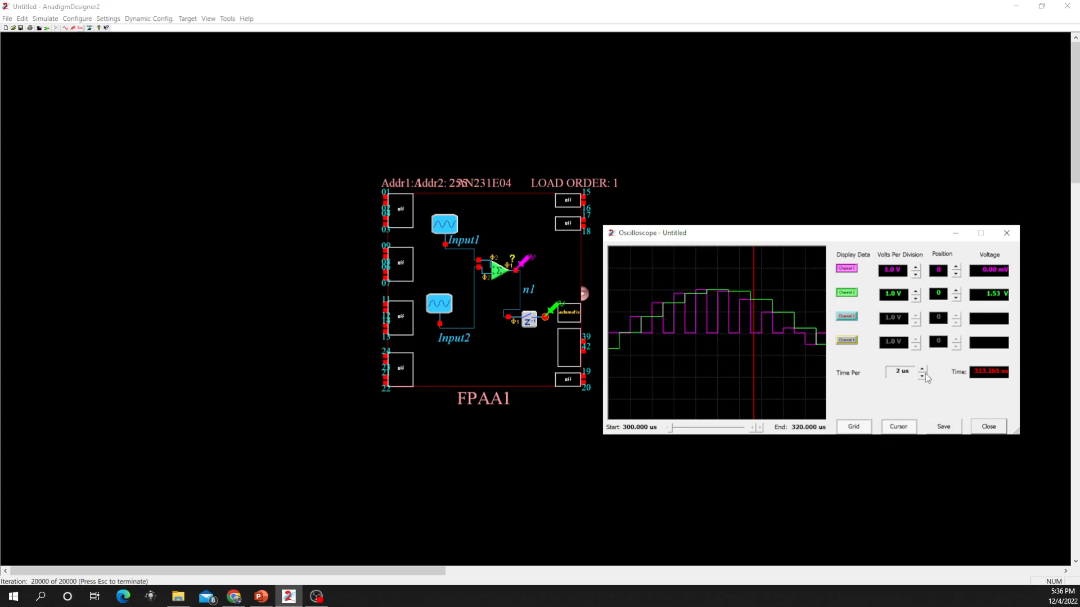
{"action": "left_click_drag", "start_coordinate": [753, 367], "coordinate": [655, 366]}
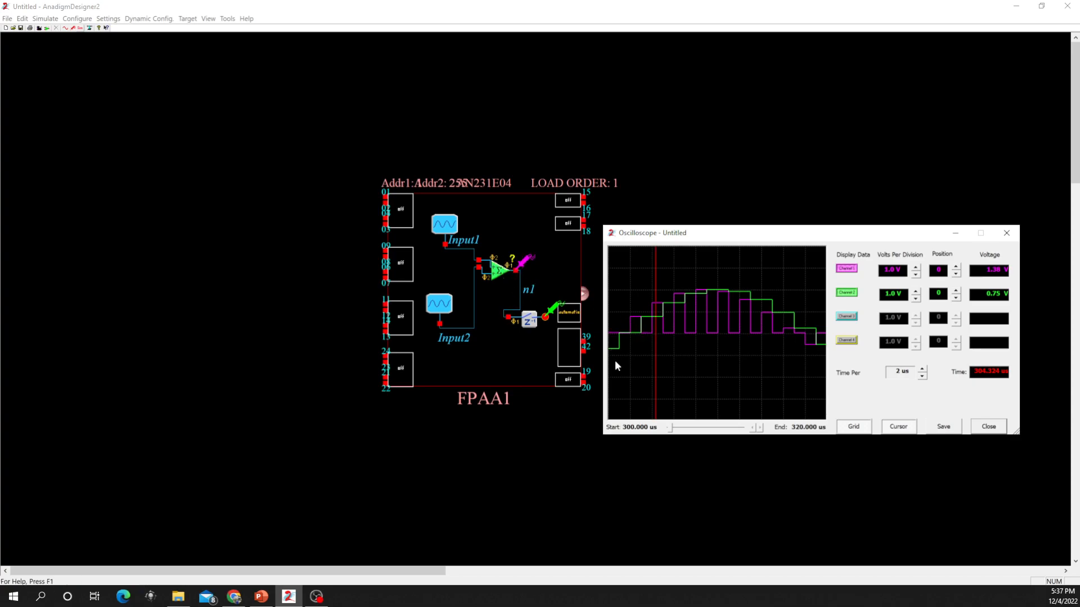
{"action": "left_click_drag", "start_coordinate": [656, 372], "coordinate": [668, 371]}
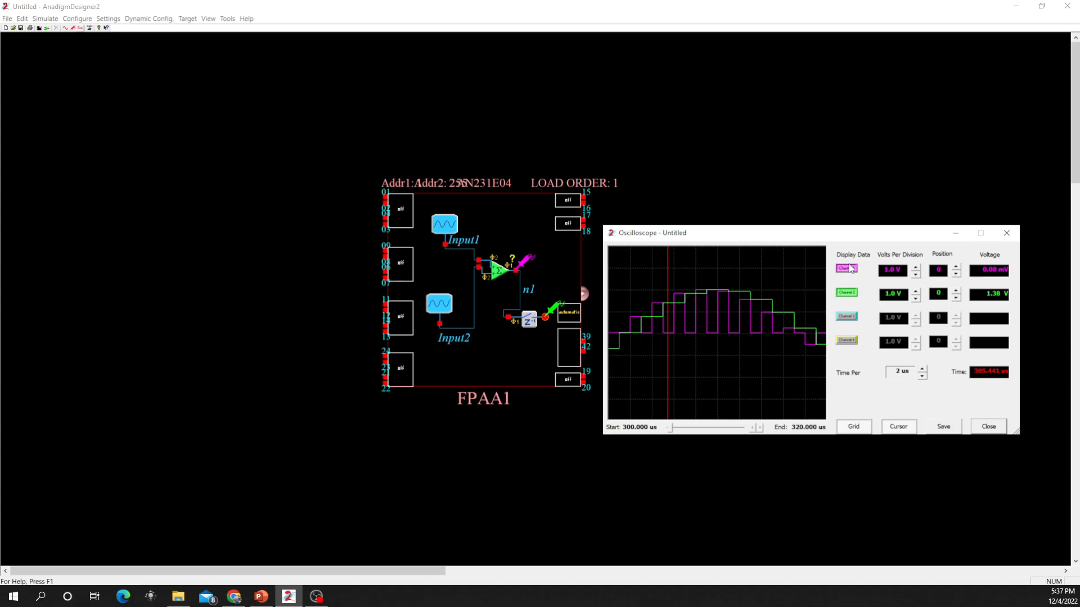
Hide Channel 1 and view the held output at 50 us per division in a window starting at 4.4 ms.
{"action": "left_click", "coordinate": [850, 269]}
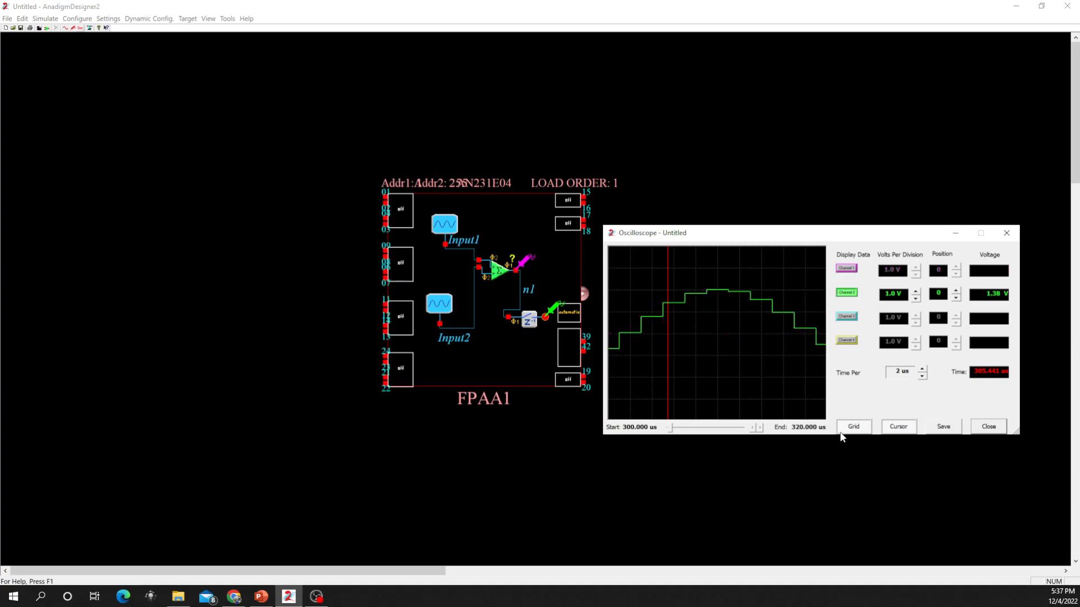
{"action": "left_click", "coordinate": [922, 368]}
{"action": "left_click", "coordinate": [922, 369]}
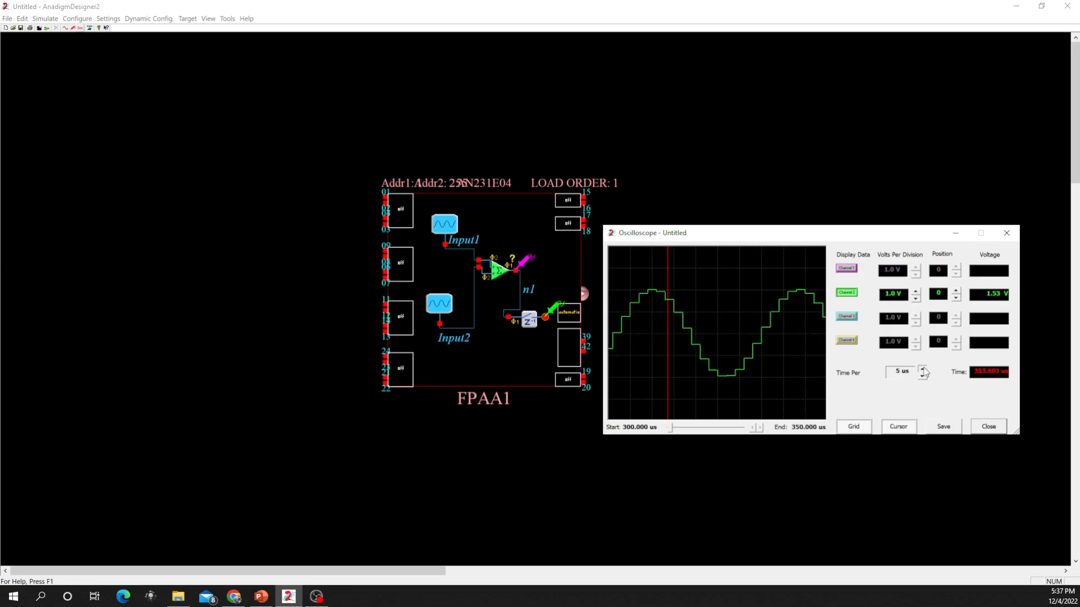
{"action": "left_click", "coordinate": [923, 369]}
{"action": "left_click", "coordinate": [922, 369]}
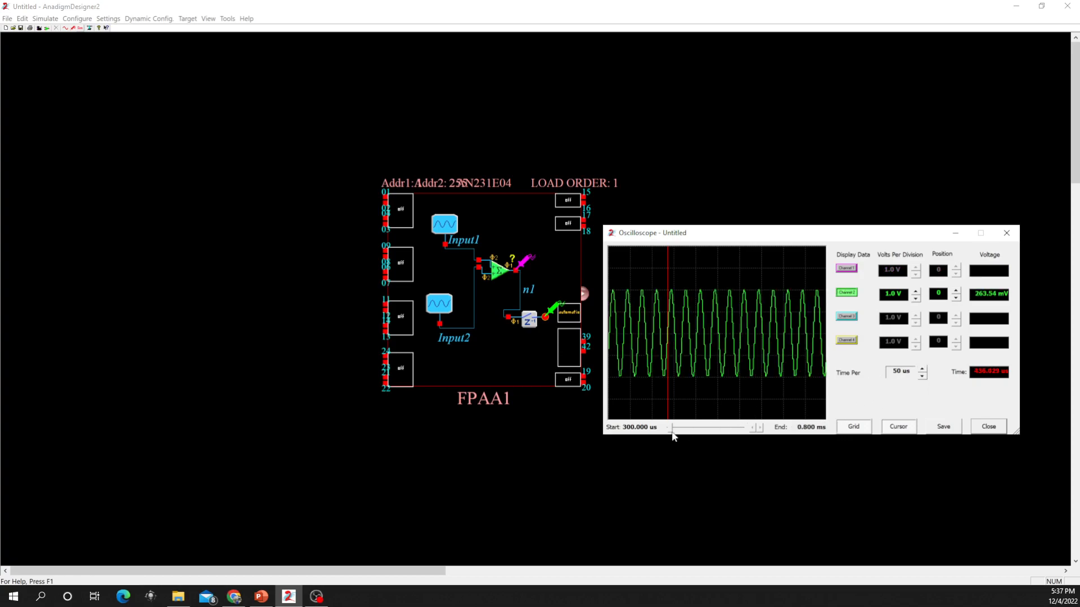
{"action": "left_click_drag", "start_coordinate": [668, 431], "coordinate": [686, 428]}
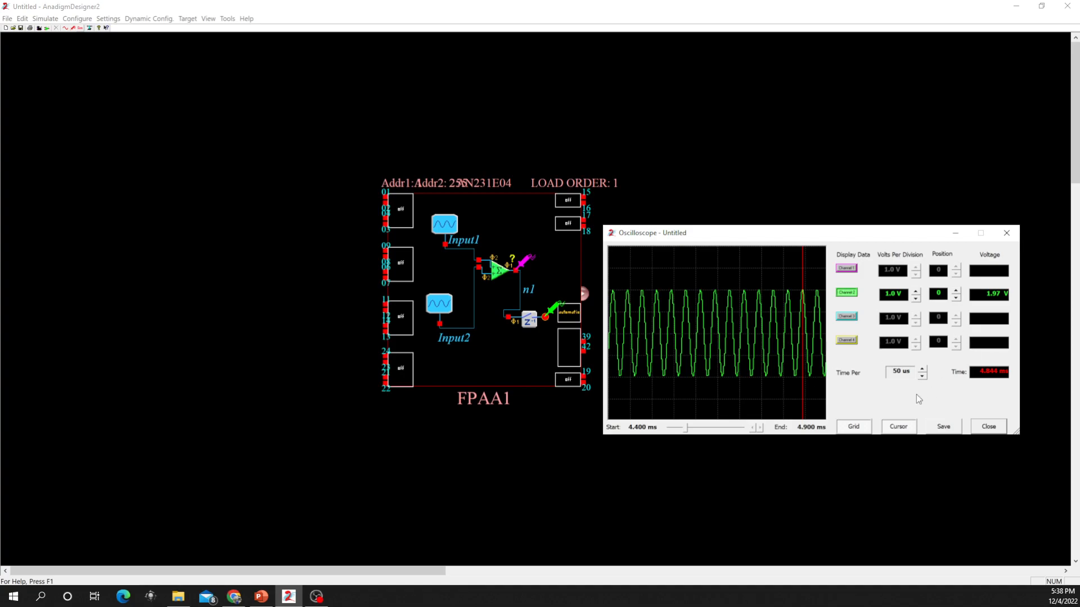
Close the oscilloscope and open the chip's resource panel to examine its resource usage.
{"action": "left_click", "coordinate": [981, 428]}
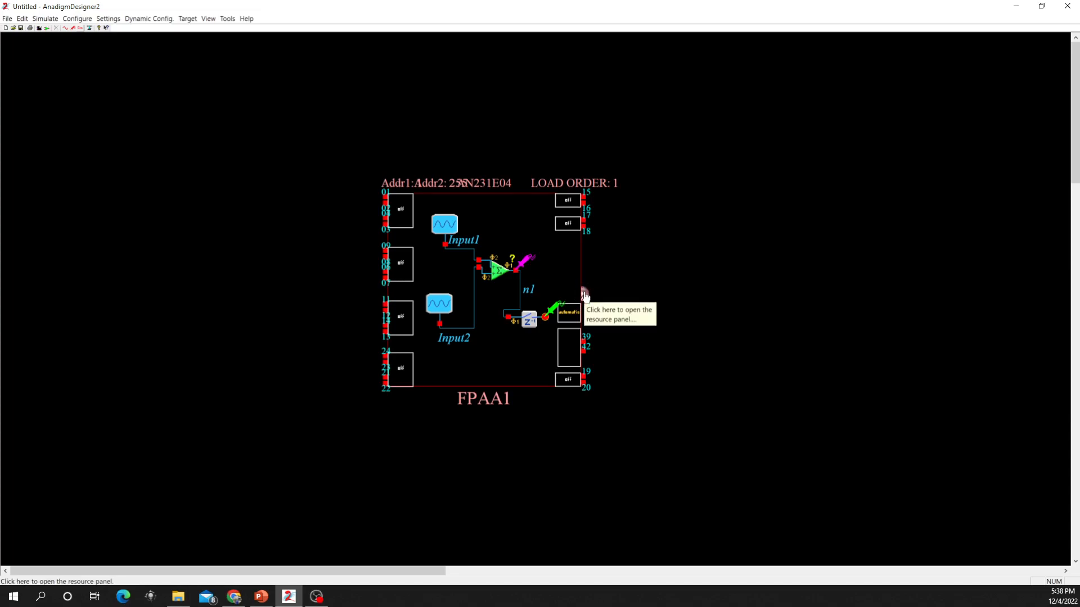
{"action": "left_click", "coordinate": [584, 291]}
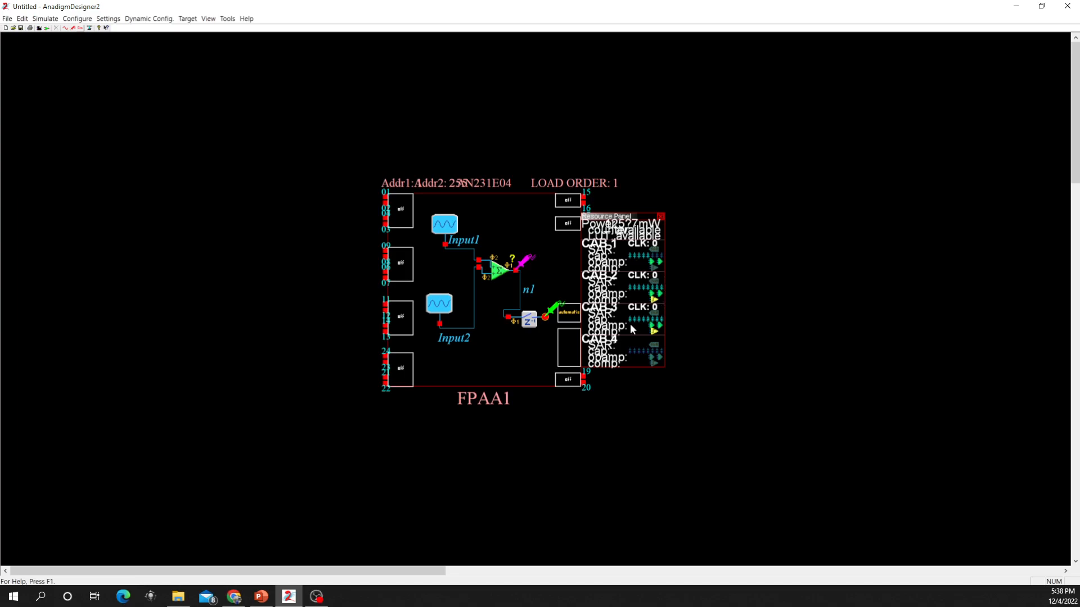
Add a third sinewave oscillator to FPAA1 below the sample and hold block, keeping its default parameters.
{"action": "right_click", "coordinate": [495, 347]}
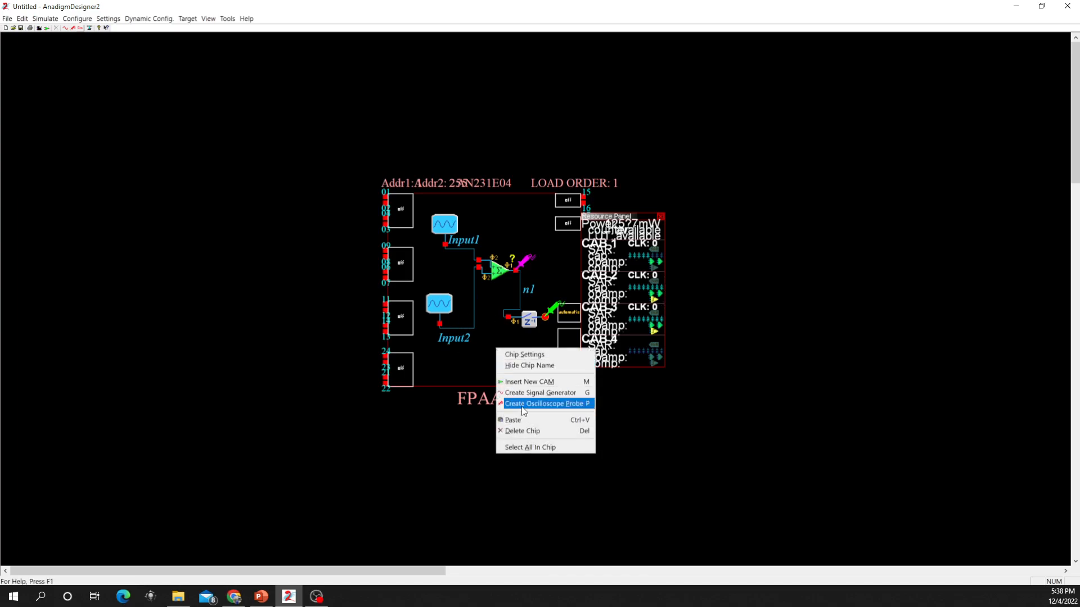
{"action": "left_click", "coordinate": [517, 382]}
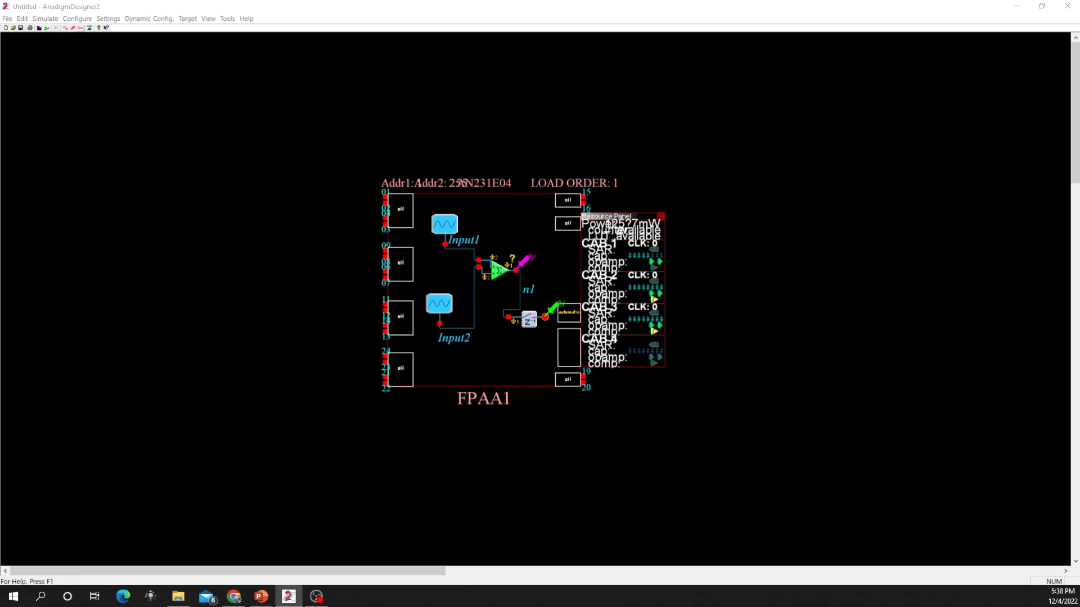
{"action": "left_click_drag", "start_coordinate": [593, 241], "coordinate": [896, 265]}
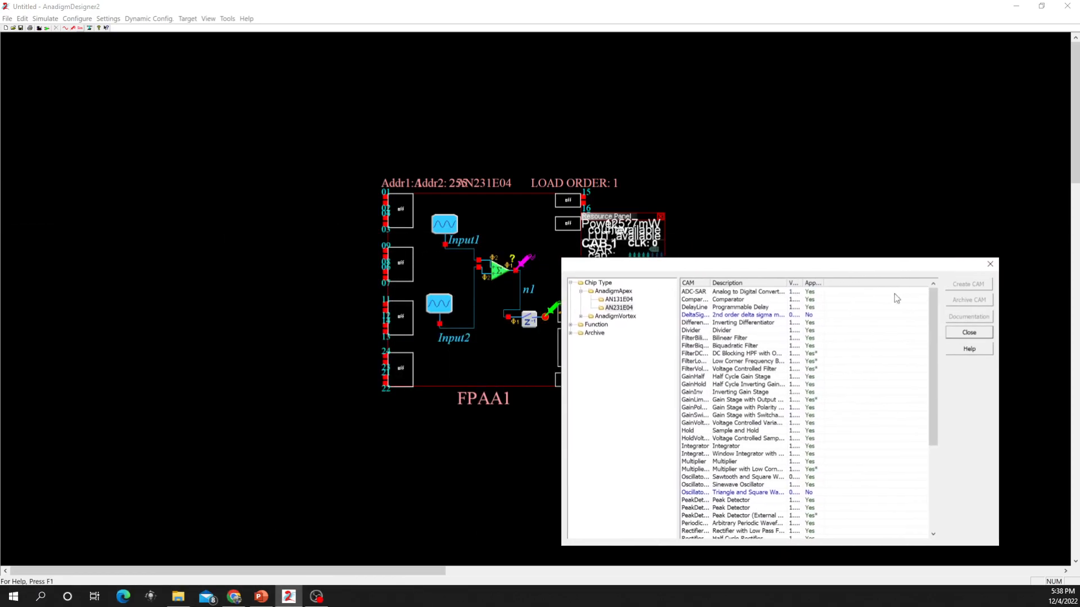
{"action": "left_click", "coordinate": [754, 485]}
{"action": "double_click", "coordinate": [753, 486]}
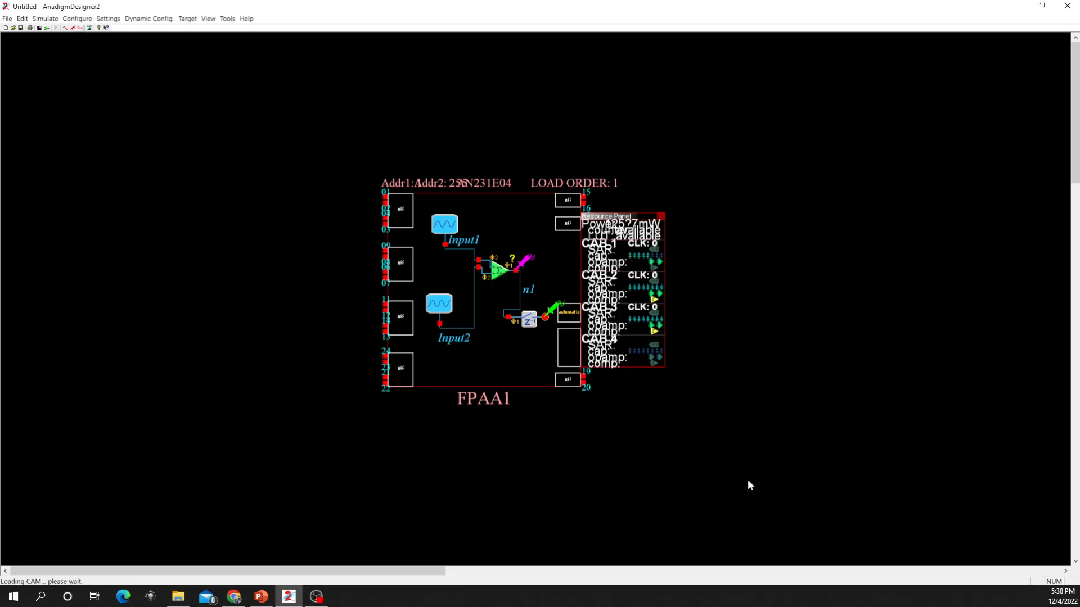
{"action": "left_click", "coordinate": [502, 353]}
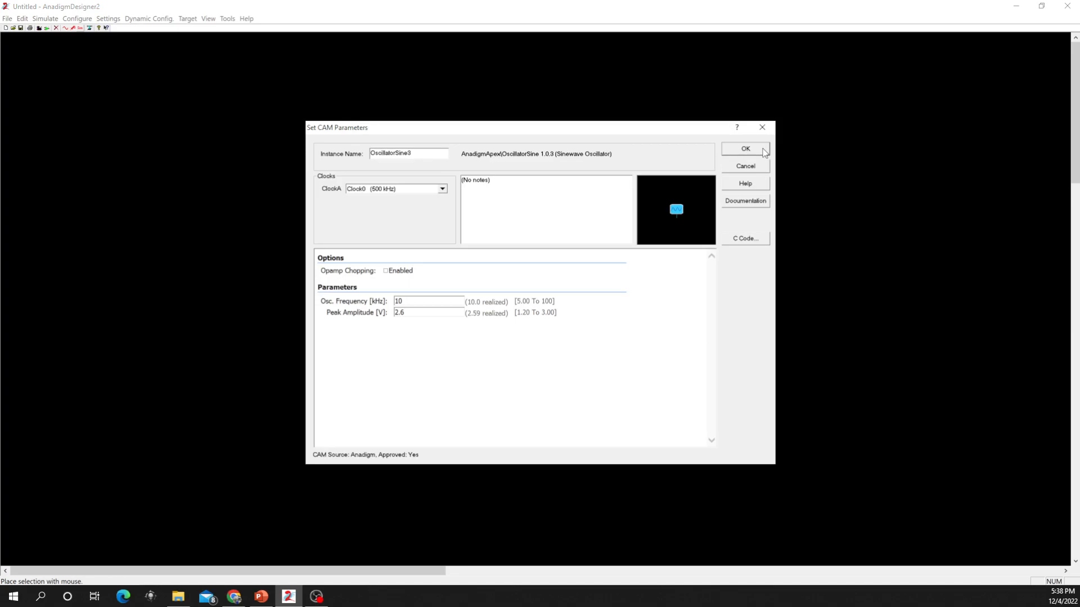
{"action": "left_click", "coordinate": [765, 153]}
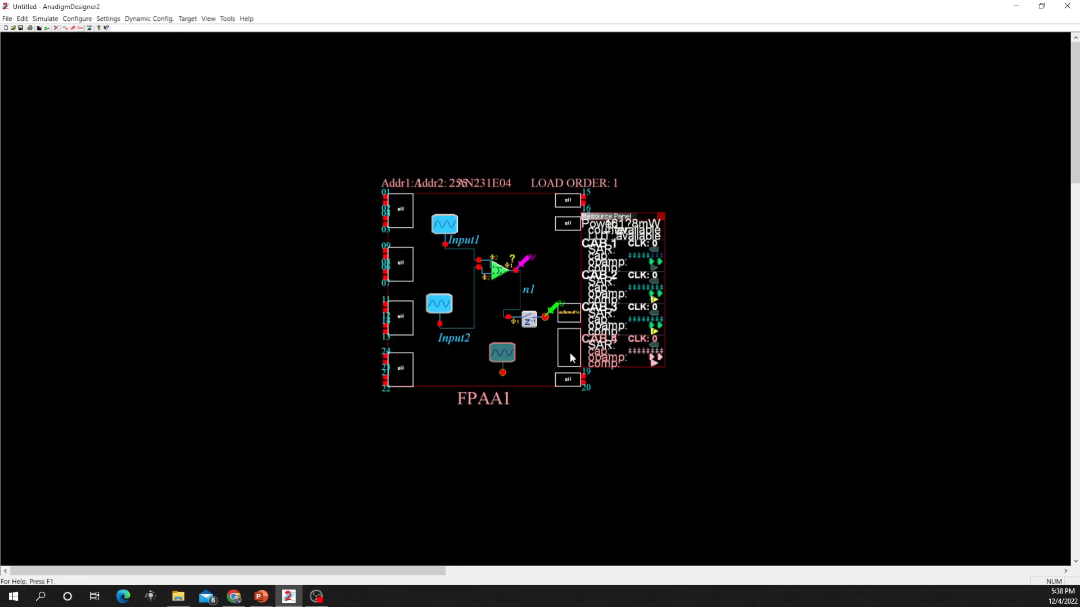
{"action": "left_click", "coordinate": [528, 361]}
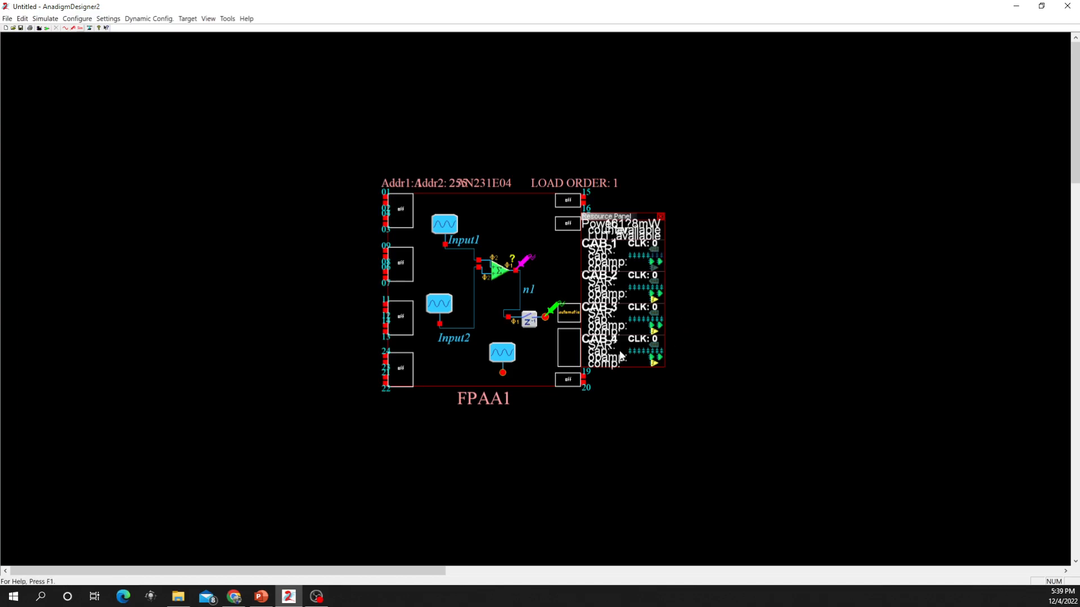
Try to add a fourth sinewave oscillator to FPAA1 in the free area above the summing stage.
{"action": "right_click", "coordinate": [553, 261]}
{"action": "left_click", "coordinate": [569, 297]}
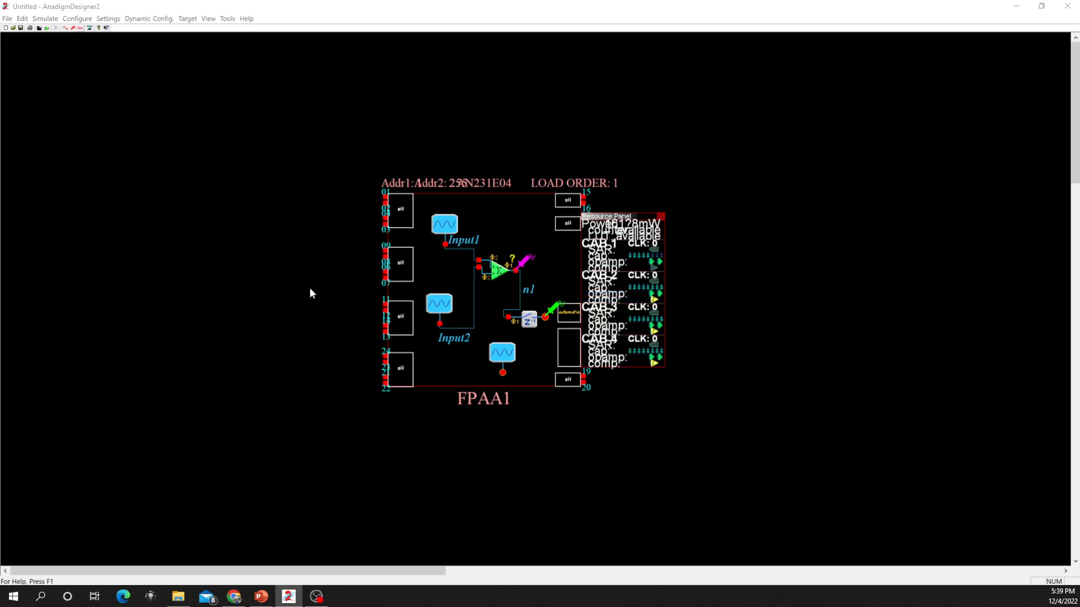
{"action": "left_click_drag", "start_coordinate": [719, 272], "coordinate": [921, 232]}
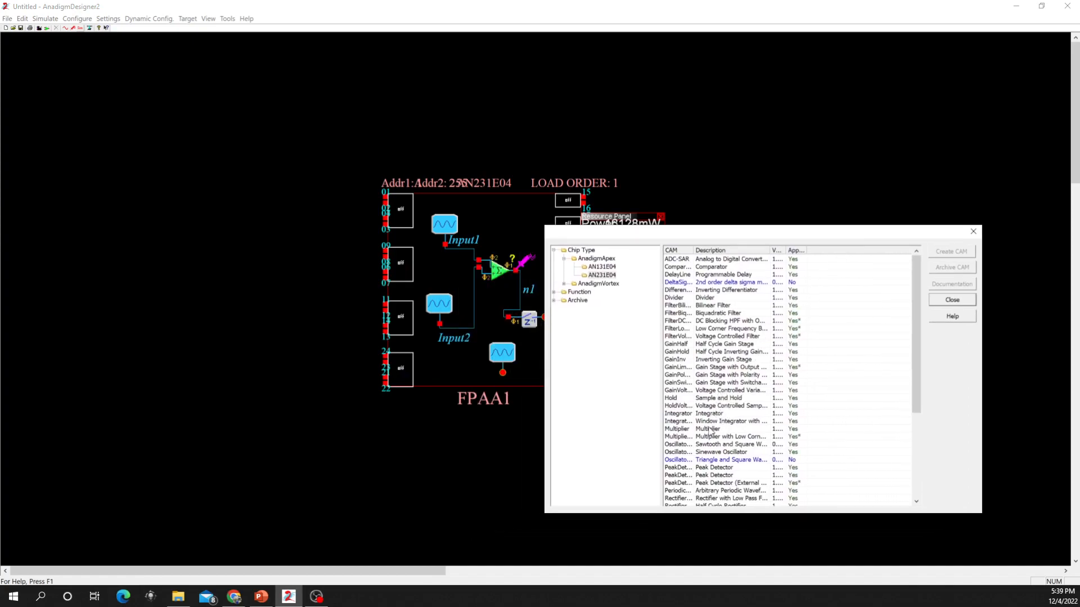
{"action": "left_click", "coordinate": [722, 453]}
{"action": "double_click", "coordinate": [721, 452]}
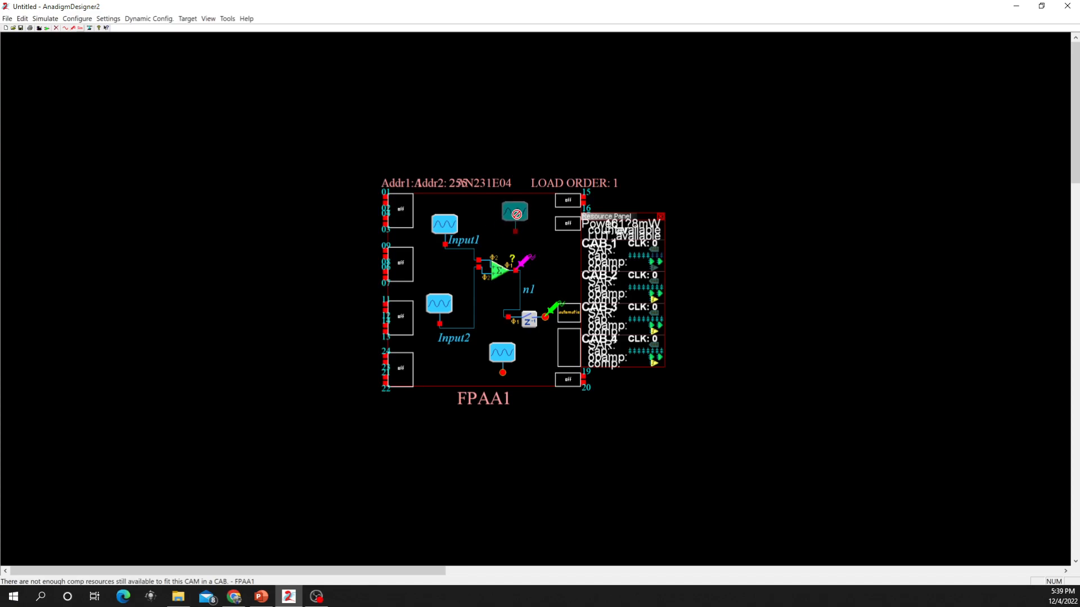
{"action": "key", "text": "Escape"}
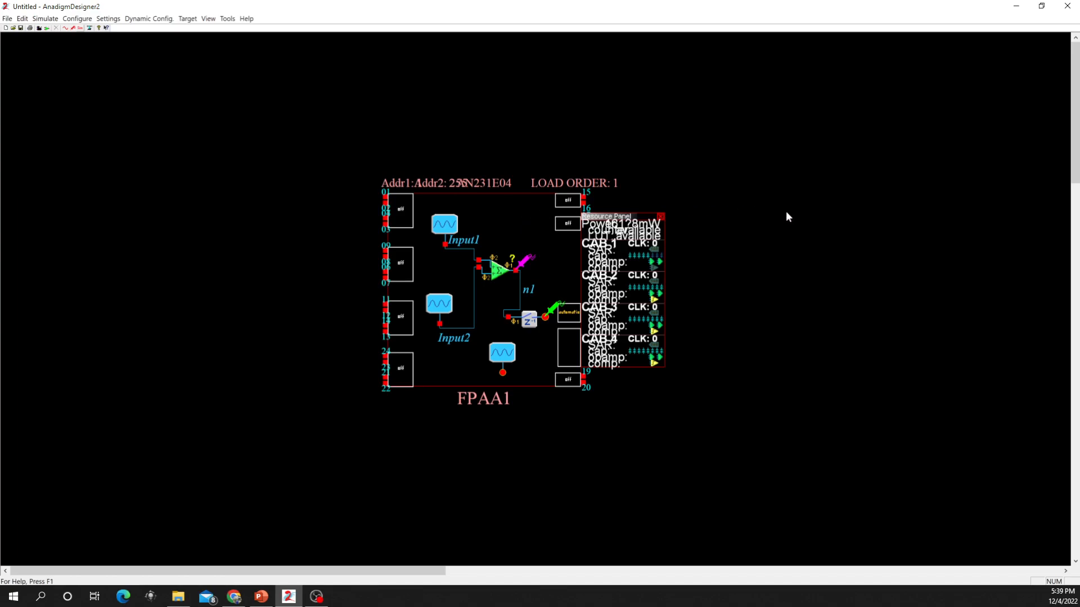
Insert a second AN231E04 chip beside FPAA1, roughly level with it, and close the first chip's resource panel.
{"action": "right_click", "coordinate": [802, 239]}
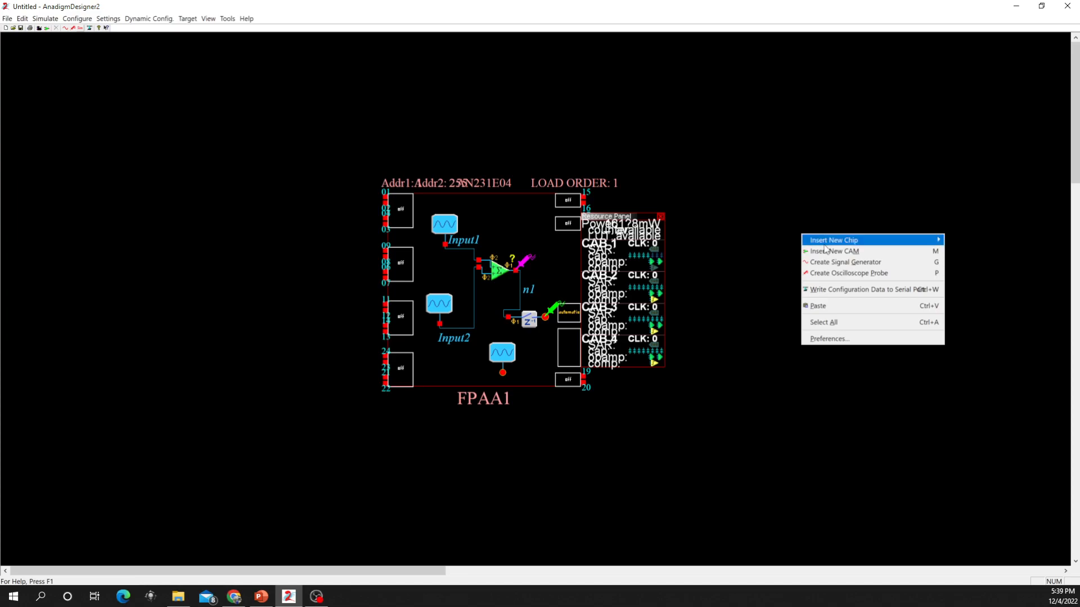
{"action": "mouse_move", "coordinate": [866, 241]}
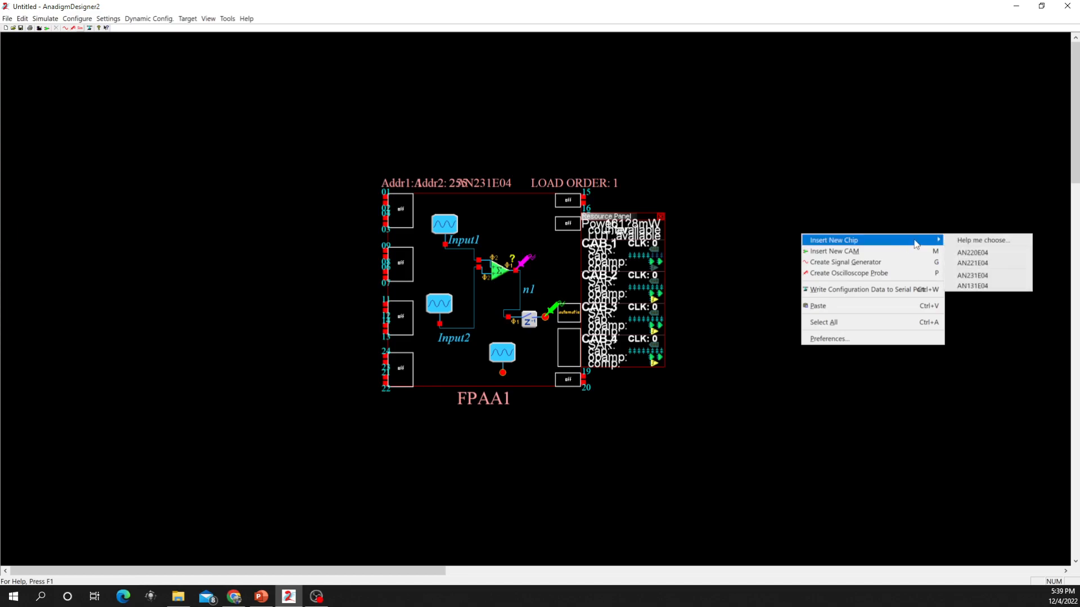
{"action": "left_click", "coordinate": [993, 272]}
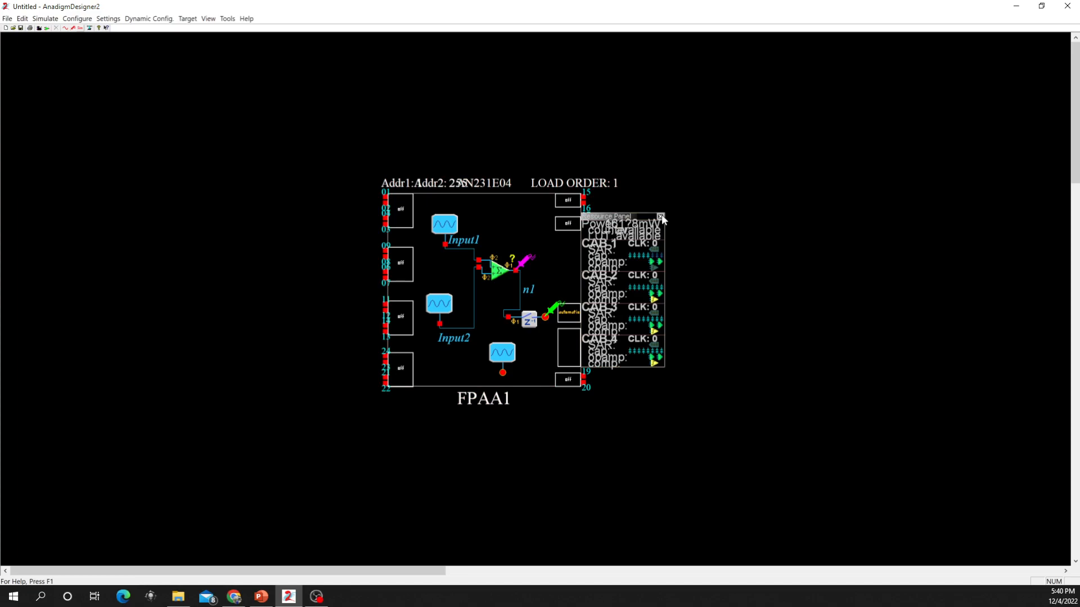
{"action": "left_click", "coordinate": [633, 201]}
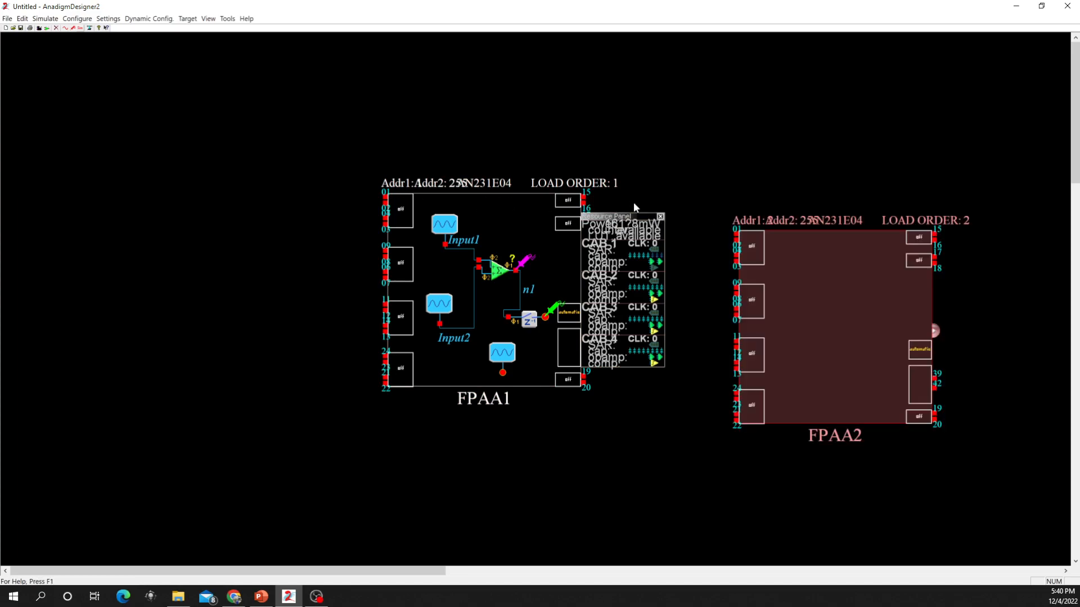
{"action": "left_click", "coordinate": [1014, 309]}
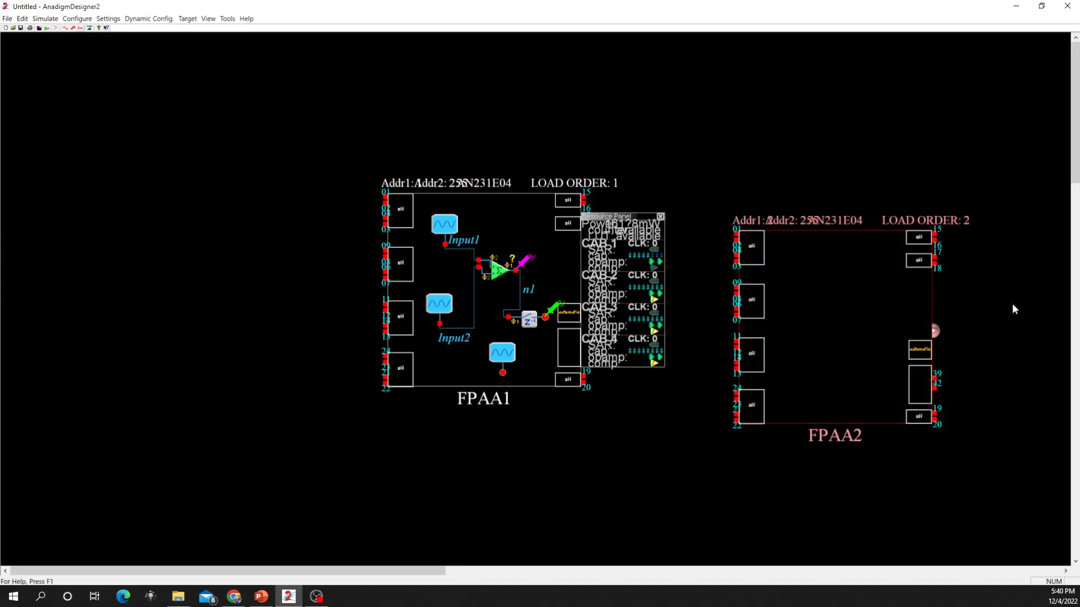
{"action": "left_click_drag", "start_coordinate": [752, 248], "coordinate": [745, 215]}
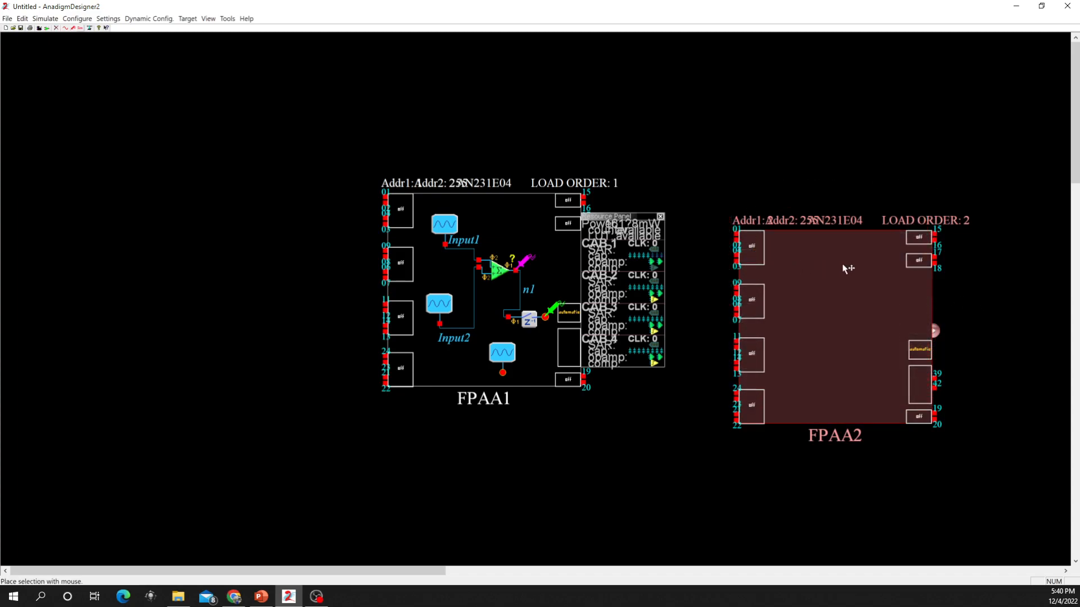
{"action": "left_click", "coordinate": [970, 258]}
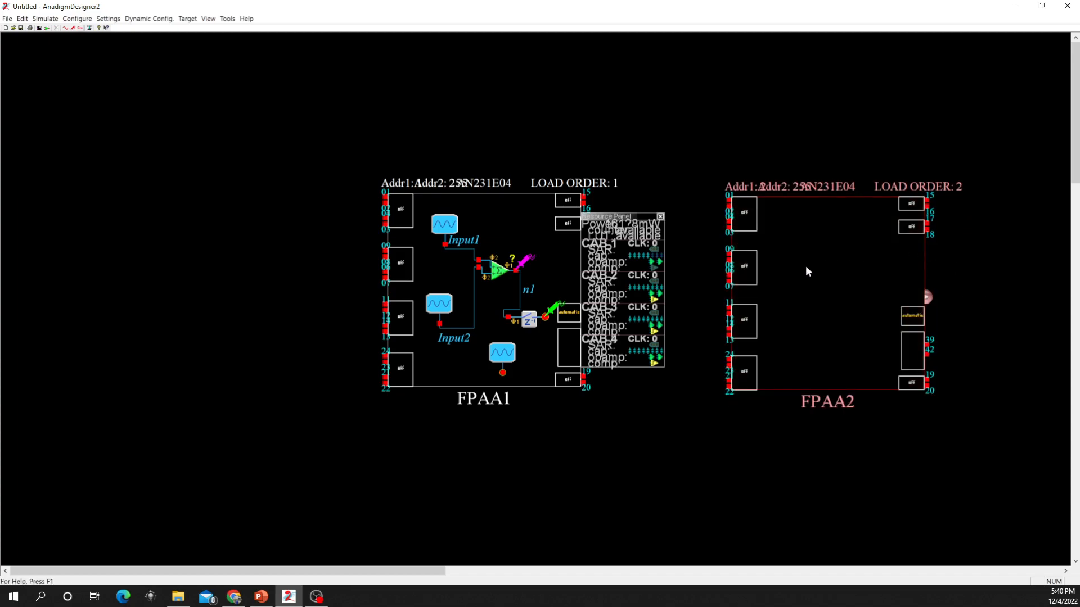
{"action": "left_click", "coordinate": [660, 216]}
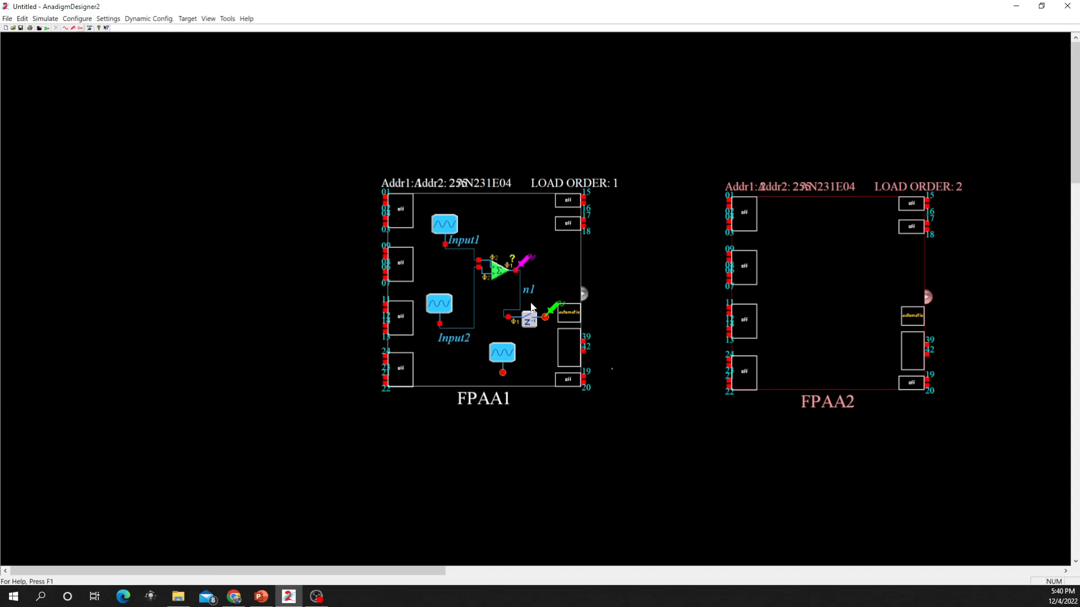
Try moving the unconnected oscillator from FPAA1 into FPAA2 and back below the sample and hold block.
{"action": "left_click_drag", "start_coordinate": [502, 352], "coordinate": [835, 277]}
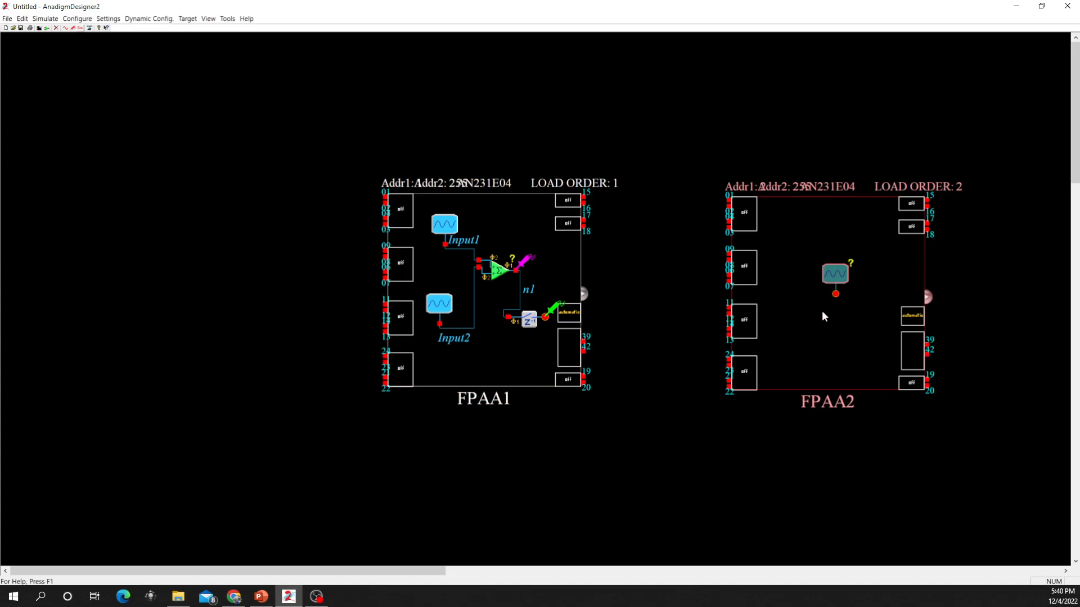
{"action": "left_click_drag", "start_coordinate": [840, 272], "coordinate": [510, 349]}
Create another sinewave oscillator CAM for placement in the second chip.
{"action": "right_click", "coordinate": [781, 246]}
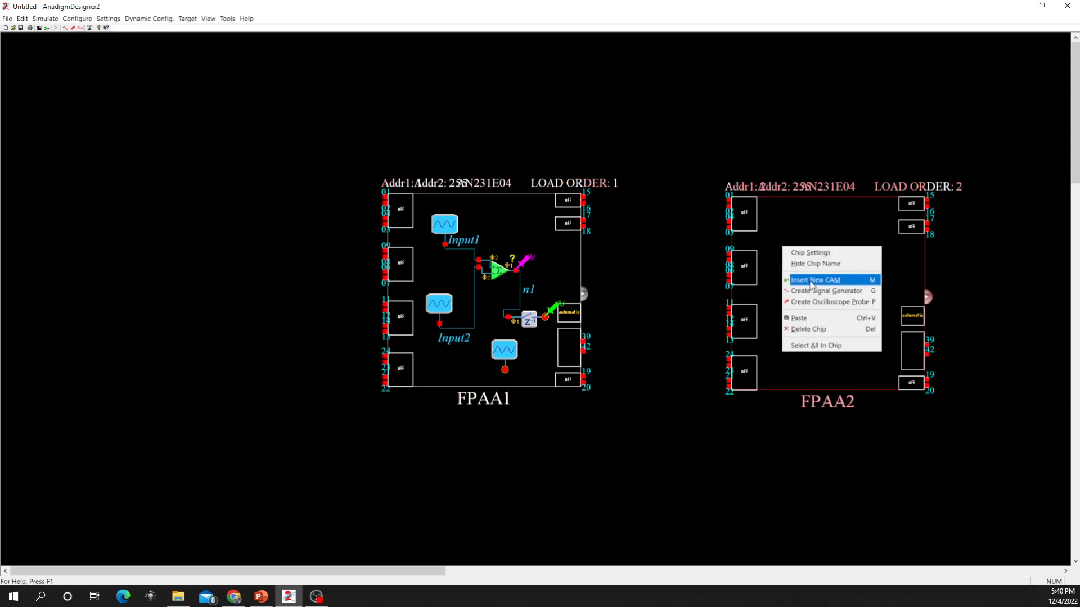
{"action": "left_click", "coordinate": [815, 279]}
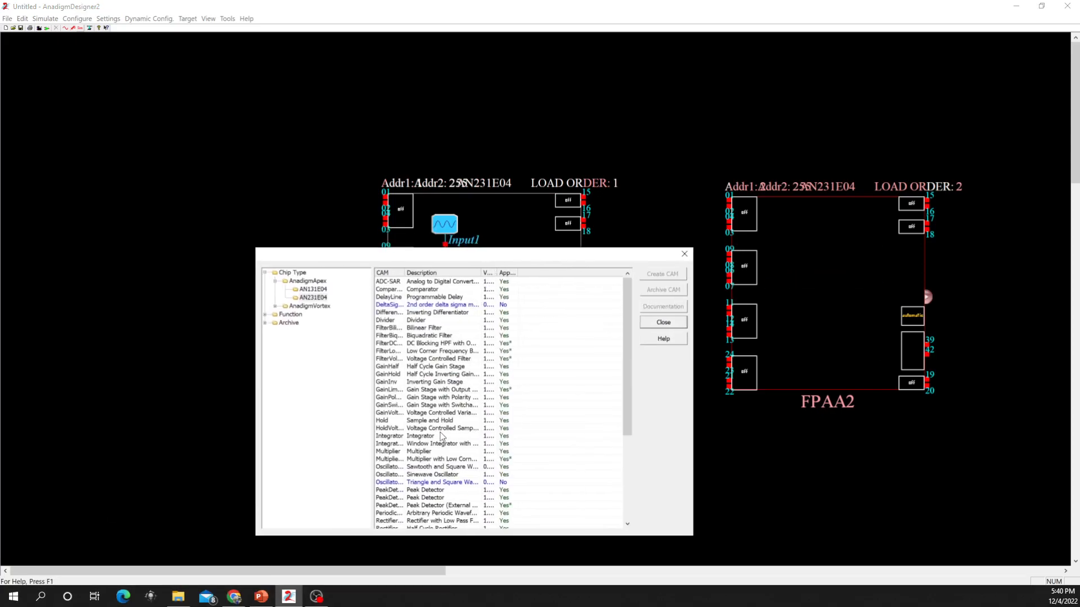
{"action": "double_click", "coordinate": [432, 475]}
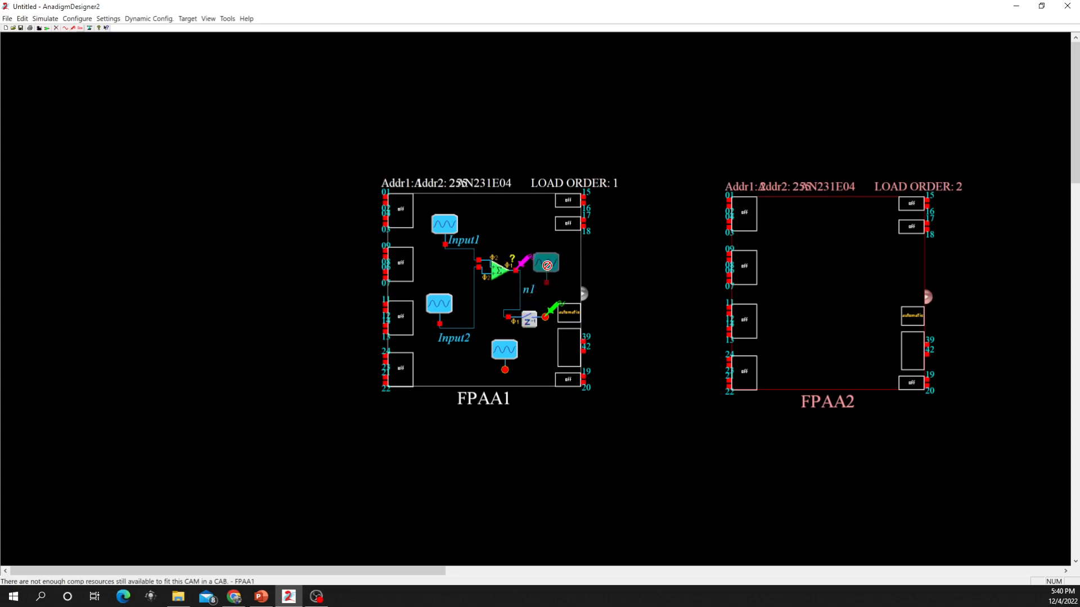